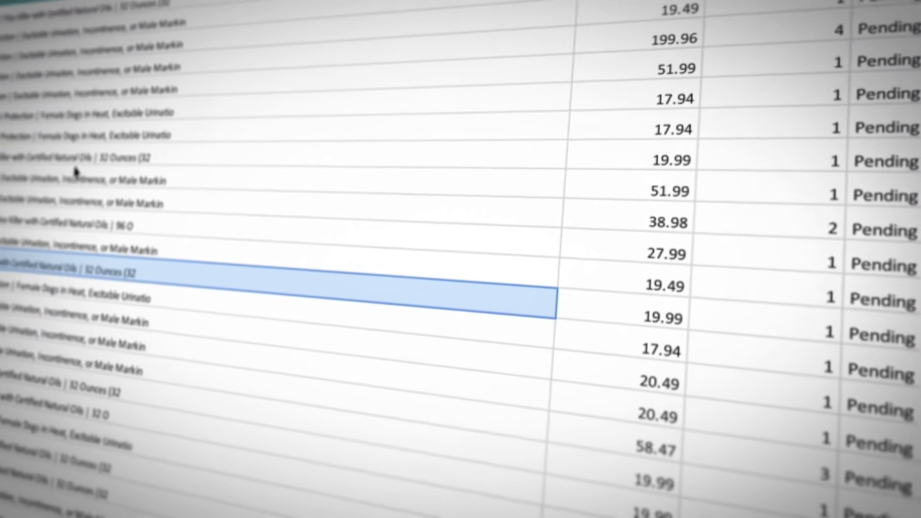
click(144, 274)
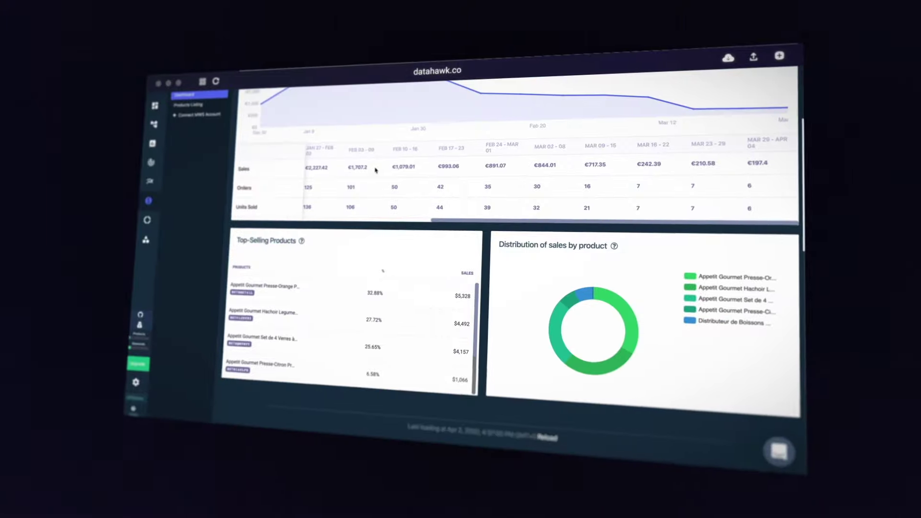
mouse_move(554, 331)
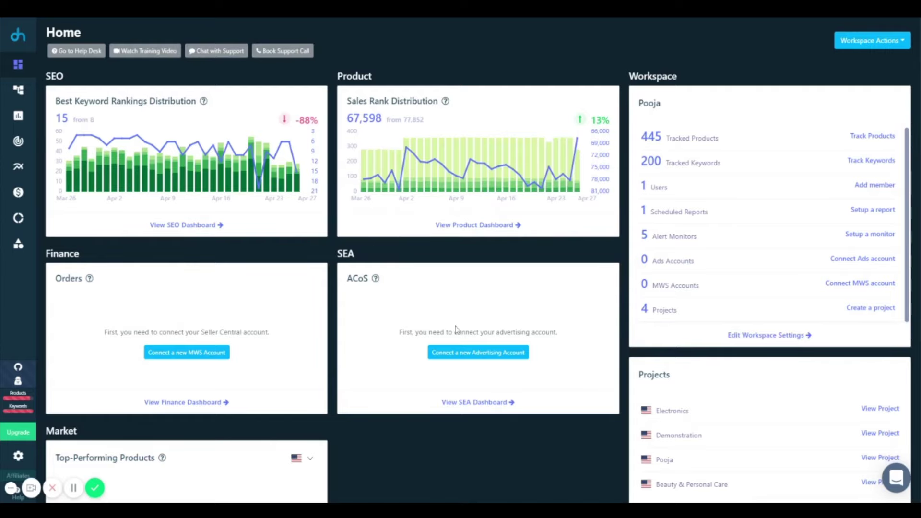
Step: Look over the workspace Home dashboard, from the SEO and product charts down to the Market and Projects sections
scroll(455, 327, down, 4)
scroll(456, 327, up, 5)
scroll(259, 435, down, 4)
scroll(259, 434, up, 4)
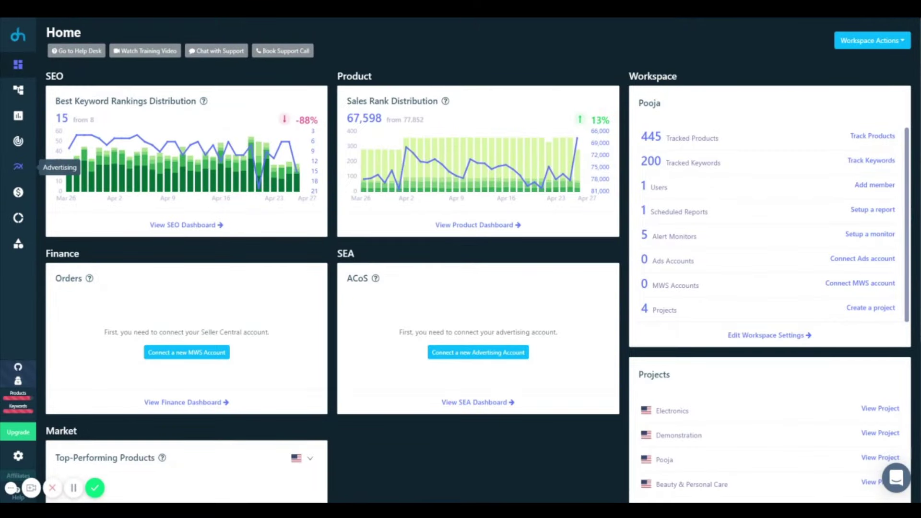
scroll(190, 421, down, 5)
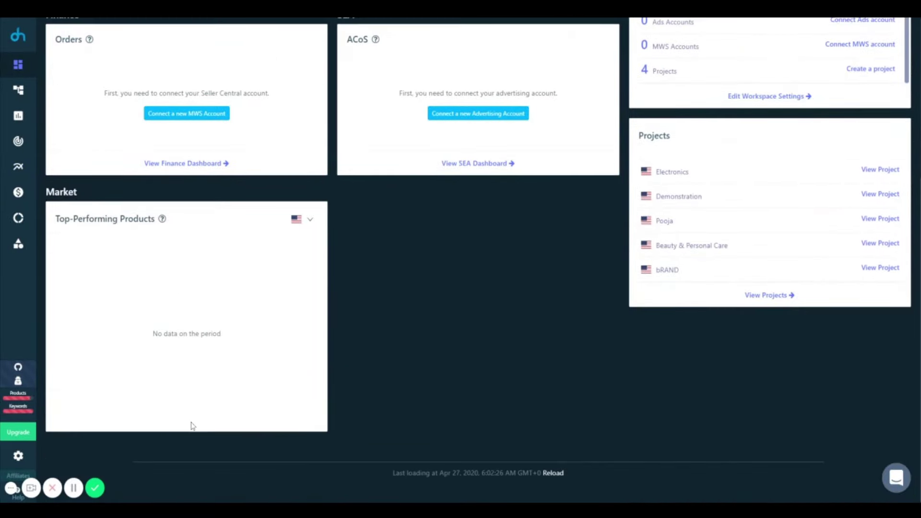
scroll(191, 426, up, 5)
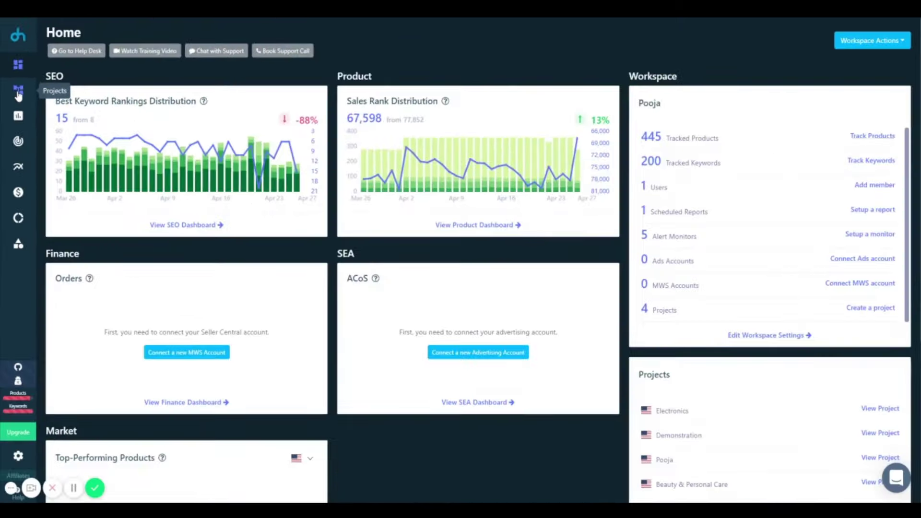
Step: Open the projects overview and inspect the form for creating a new project without creating one
click(19, 93)
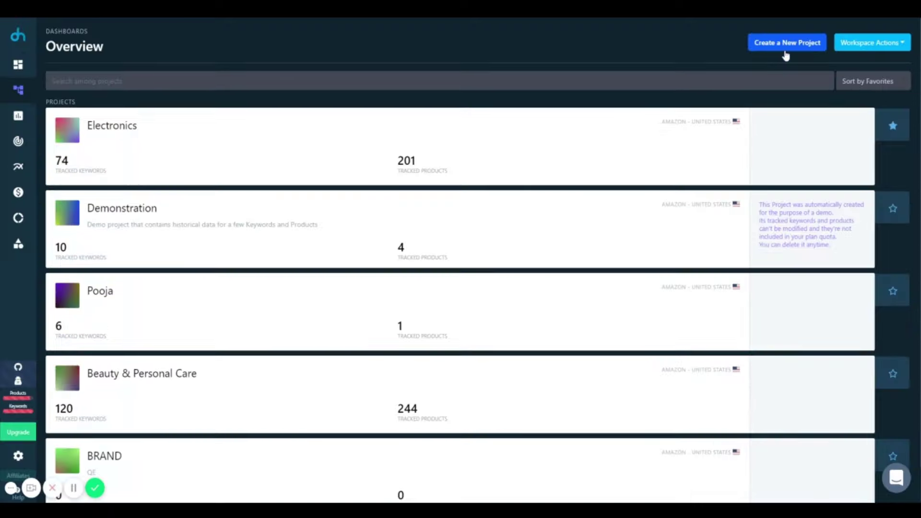
click(785, 49)
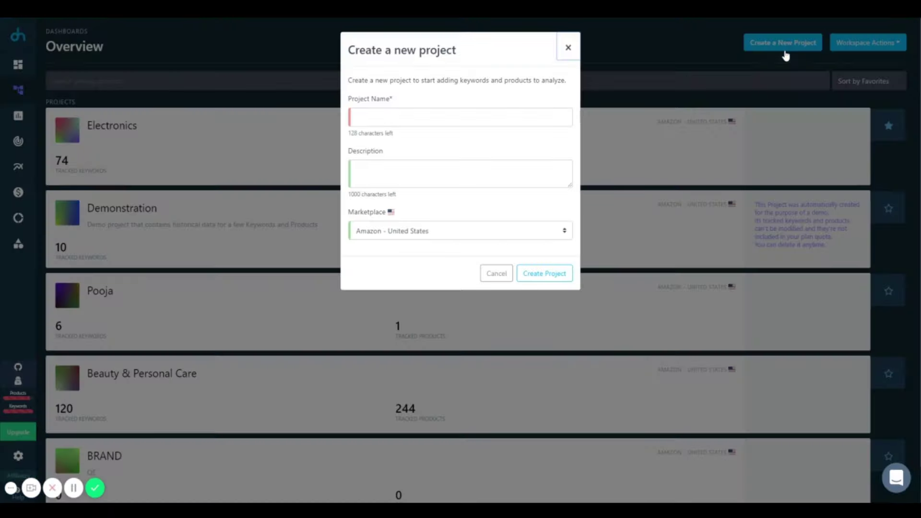
click(568, 50)
scroll(532, 312, down, 1)
scroll(535, 311, up, 1)
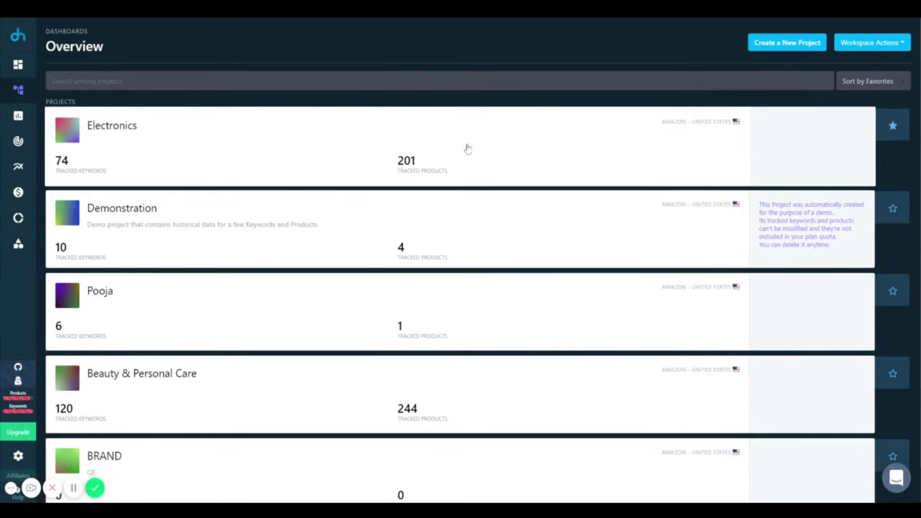
Step: Open the Electronics project and add the copied list of ASINs as products to track
click(468, 149)
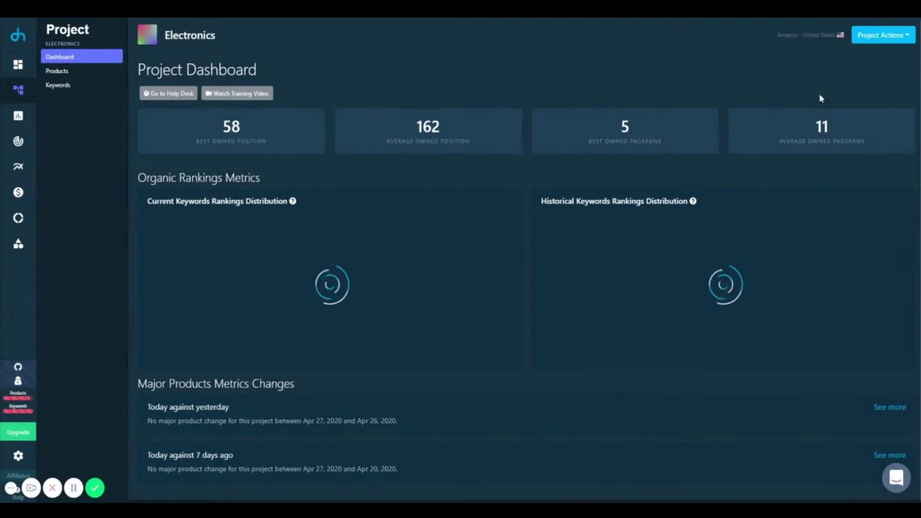
click(882, 42)
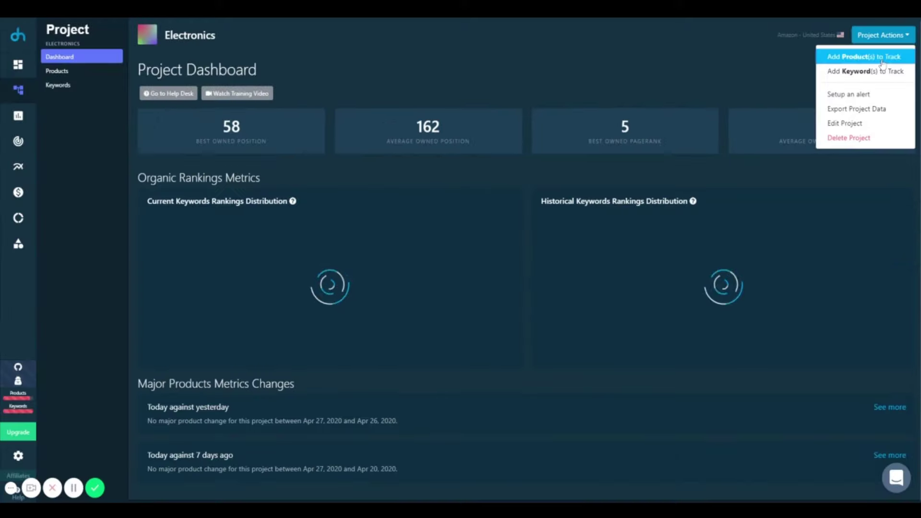
click(777, 112)
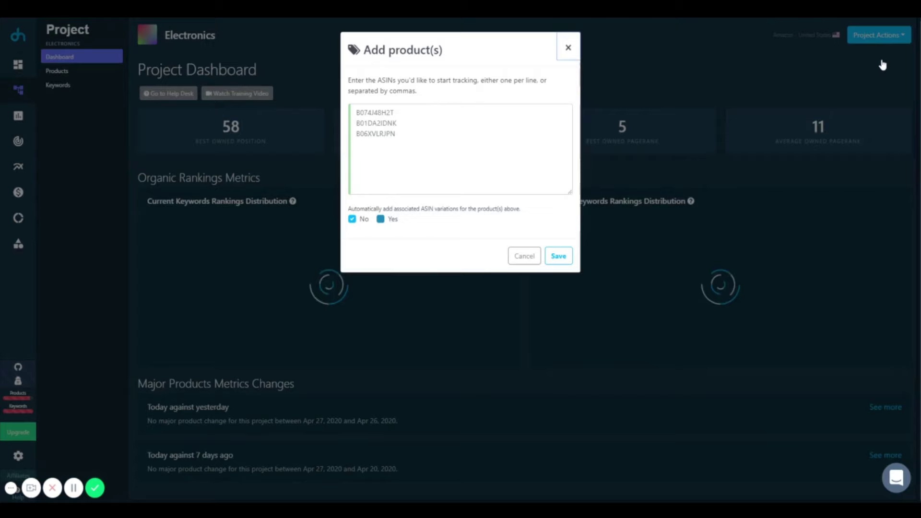
key(ctrl+v)
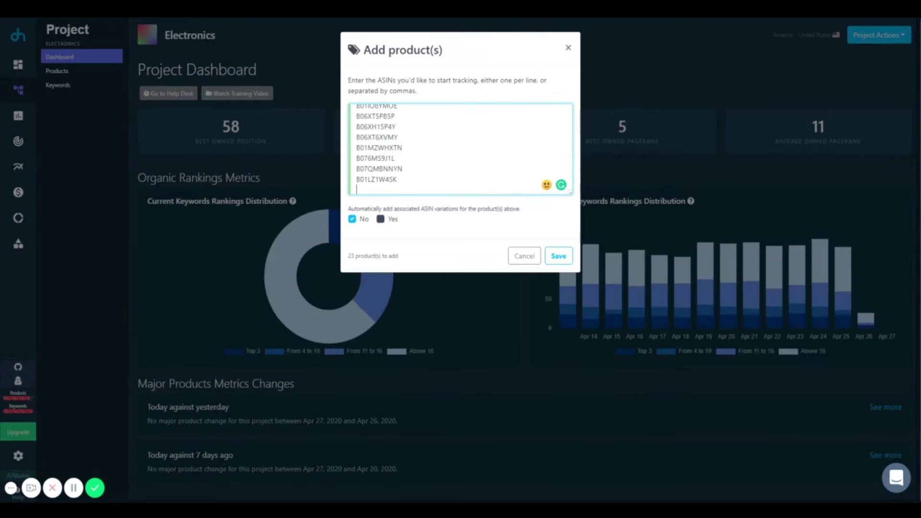
scroll(461, 149, up, 5)
click(559, 255)
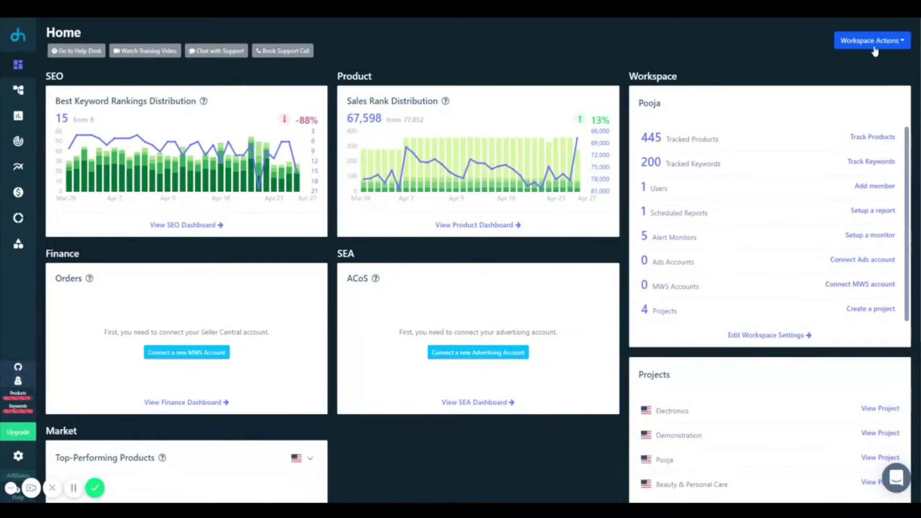
Step: Inspect the workspace's Bulk Import Items to Track form without importing a file, and return to the Home dashboard
click(869, 59)
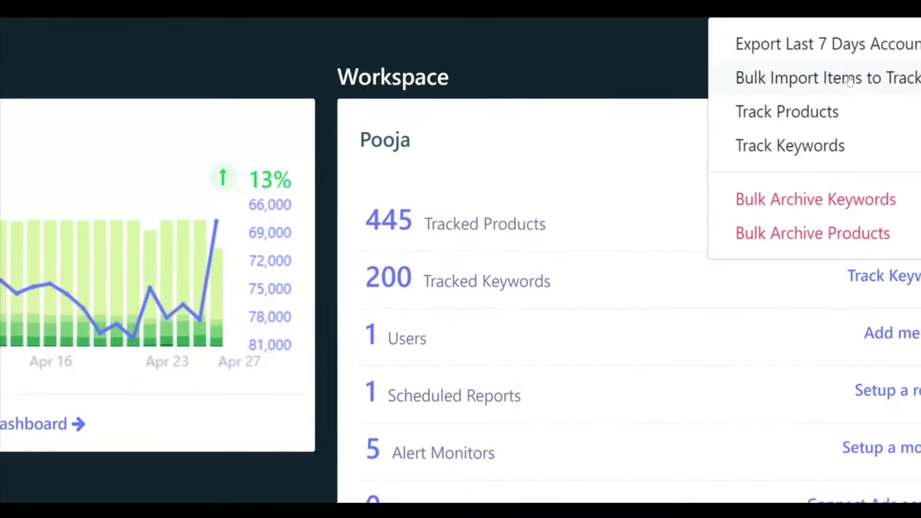
click(848, 78)
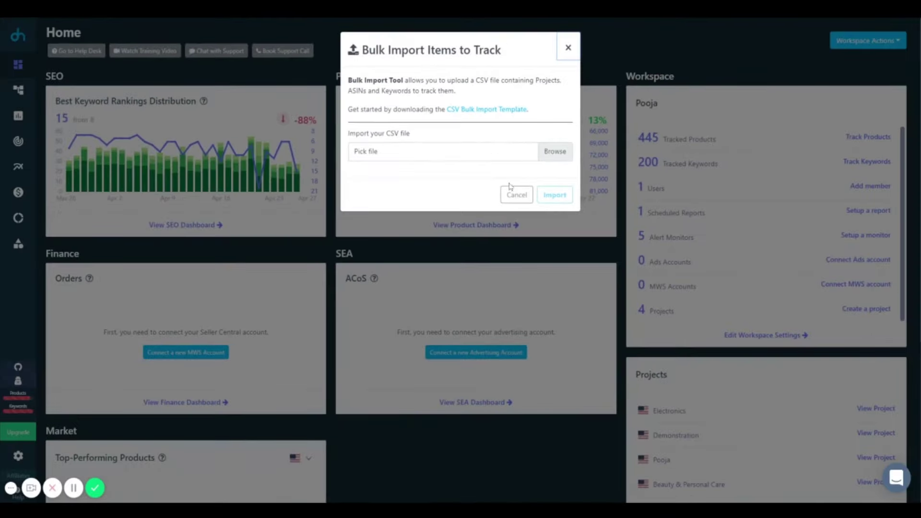
click(572, 55)
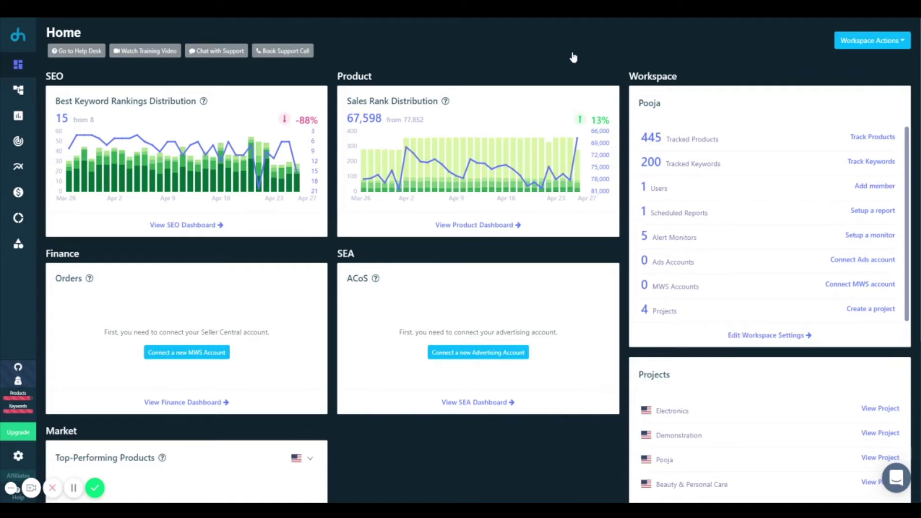
scroll(568, 269, down, 3)
scroll(571, 274, up, 3)
Step: Open the Electronics project and look at its tracked keywords and tracked products lists
click(16, 96)
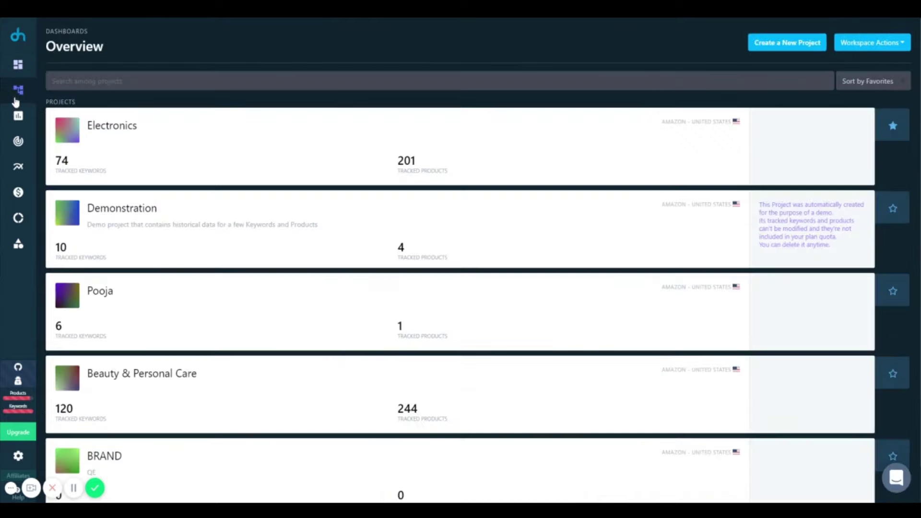
click(270, 162)
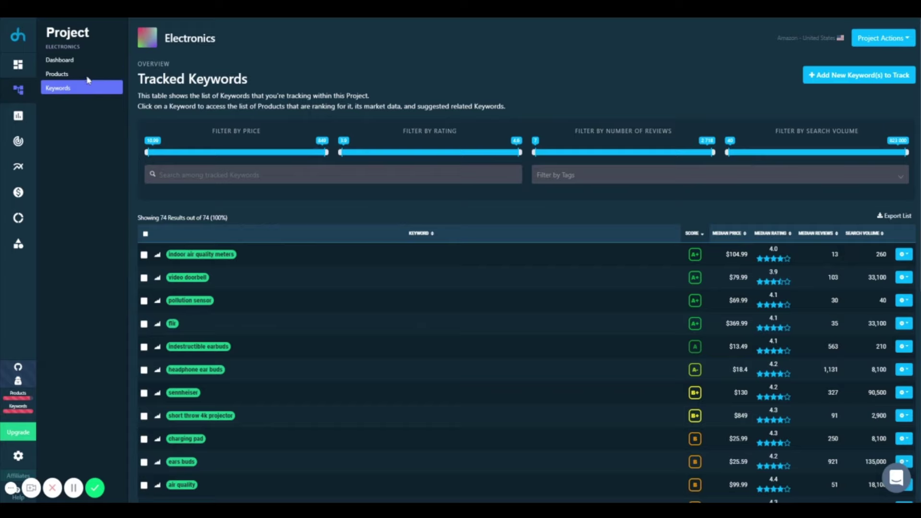
click(86, 75)
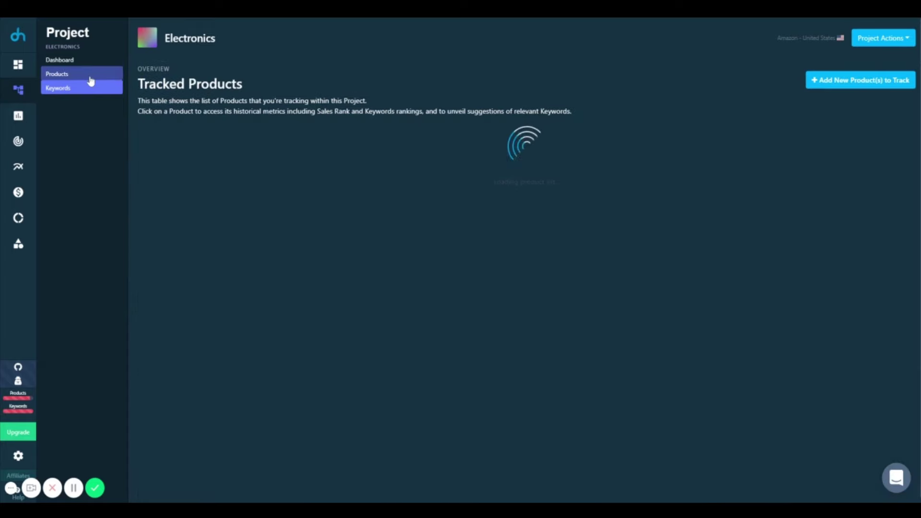
scroll(300, 306, down, 2)
scroll(300, 306, up, 2)
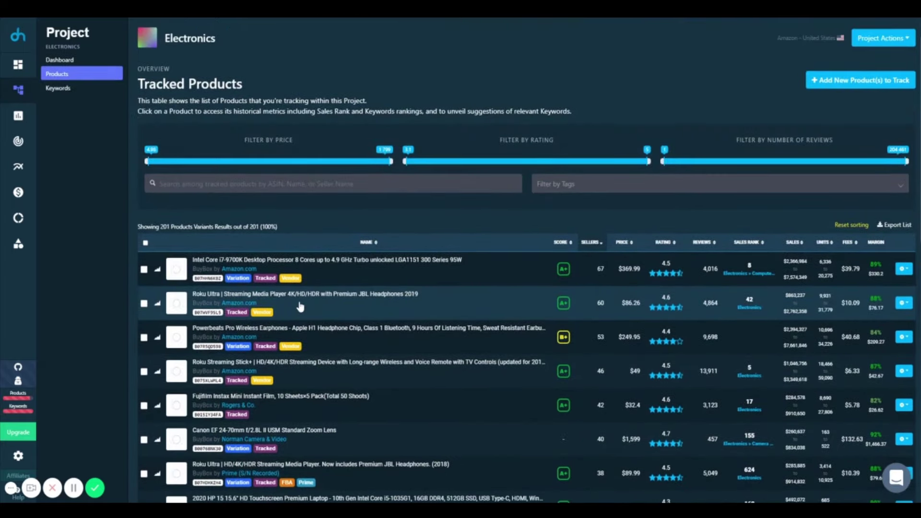
Step: Examine the current and historical keyword rankings distribution on the Electronics project dashboard
click(75, 63)
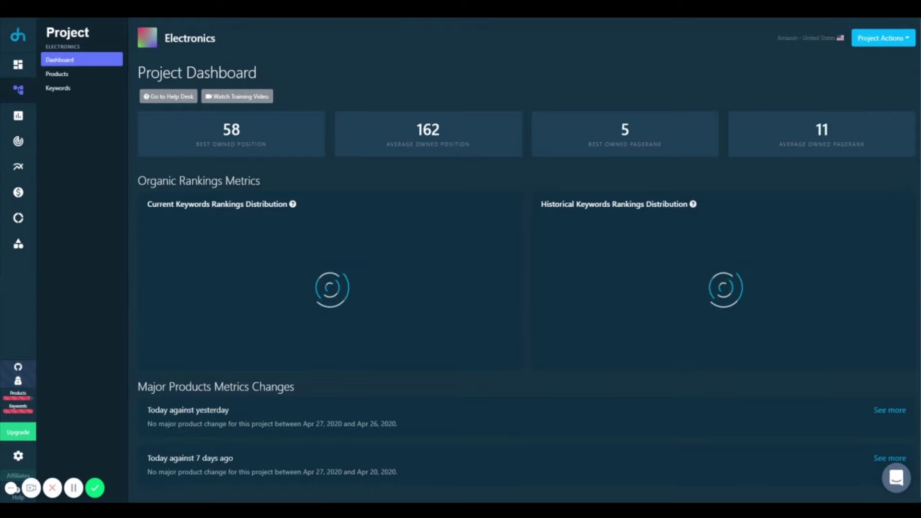
mouse_move(275, 302)
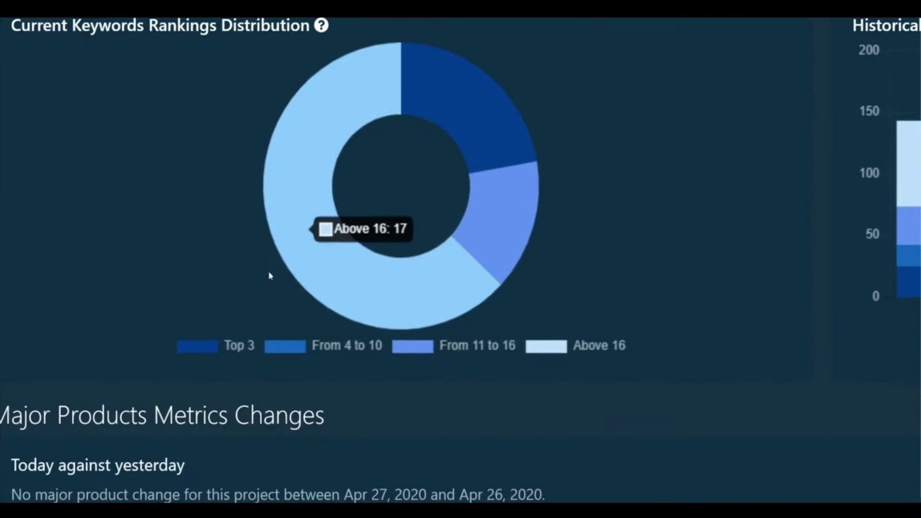
scroll(268, 276, up, 1)
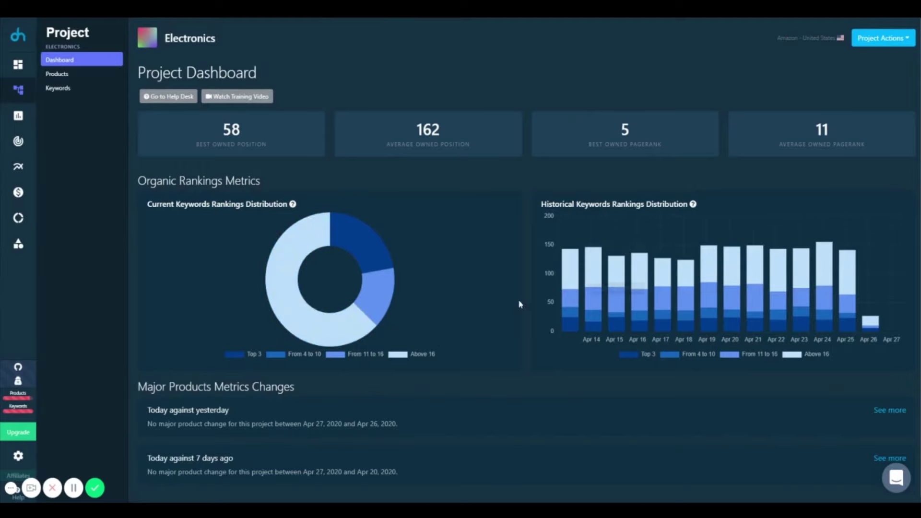
Step: Review the Electronics project's tracked products table, including the products' competitiveness scores
click(72, 74)
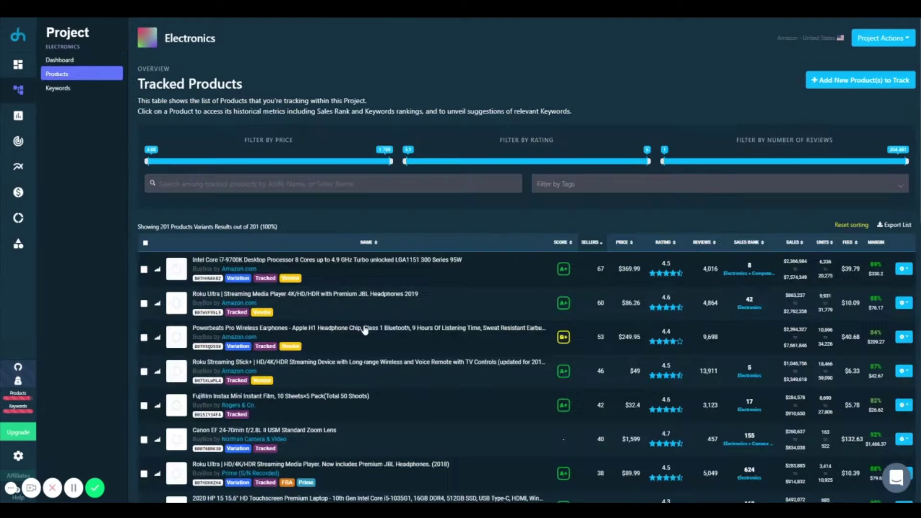
scroll(365, 330, down, 8)
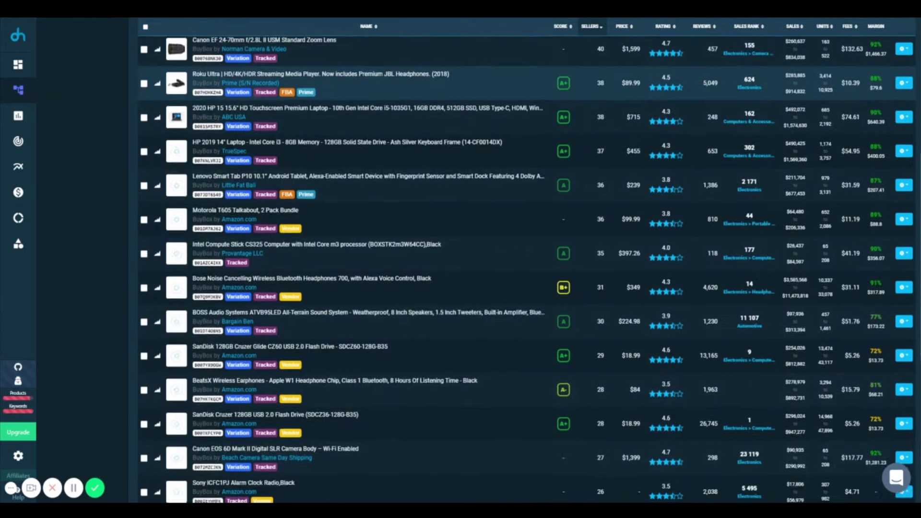
scroll(526, 268, up, 8)
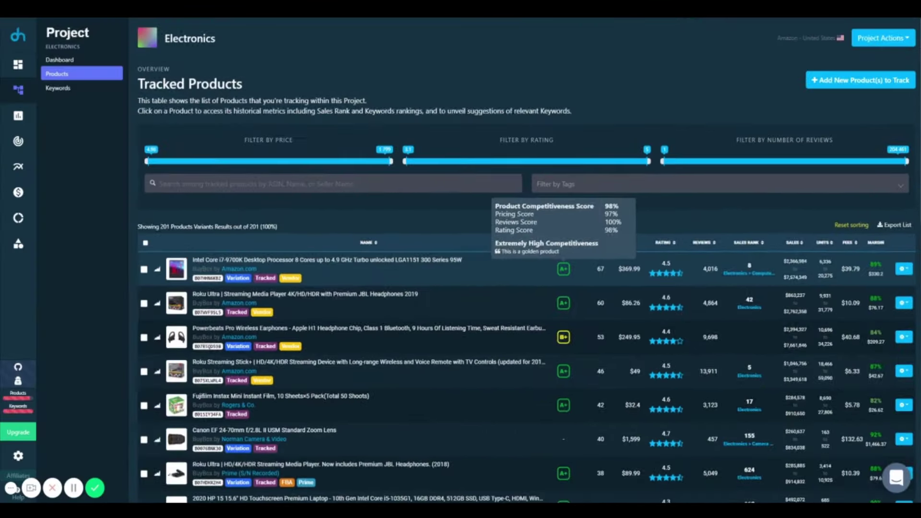
scroll(353, 247, down, 3)
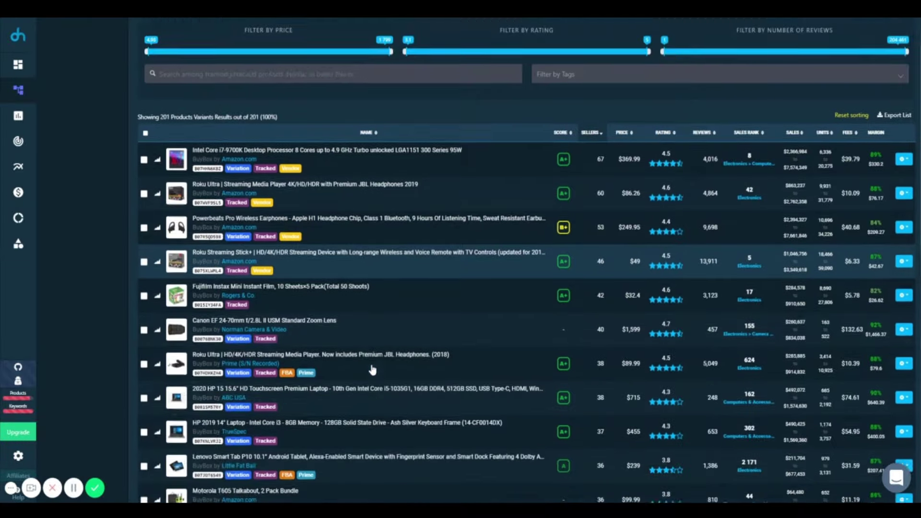
scroll(353, 247, up, 2)
Step: Open the product details of the Intel Core i7-9700K processor and look over its Product Metrics
click(352, 240)
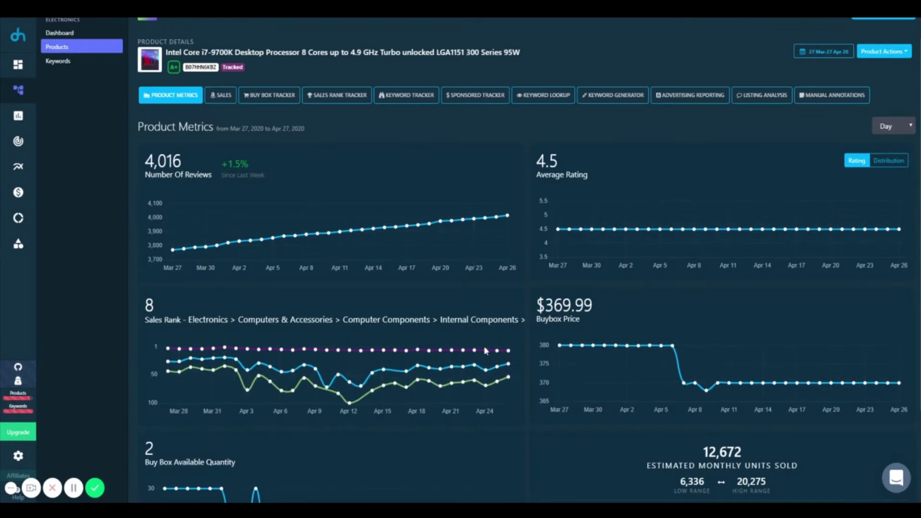
scroll(485, 349, down, 2)
scroll(484, 350, up, 3)
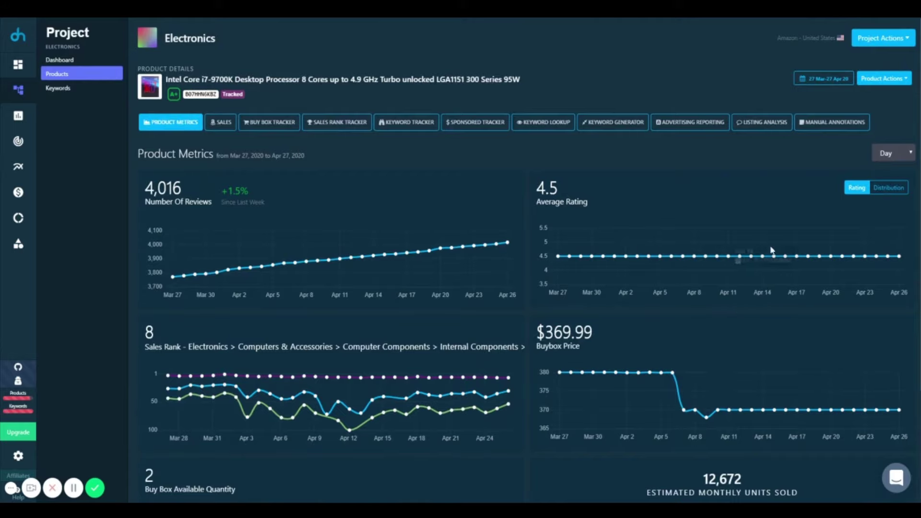
Step: Check the time grouping and date range options for the processor's metrics without changing them
click(900, 149)
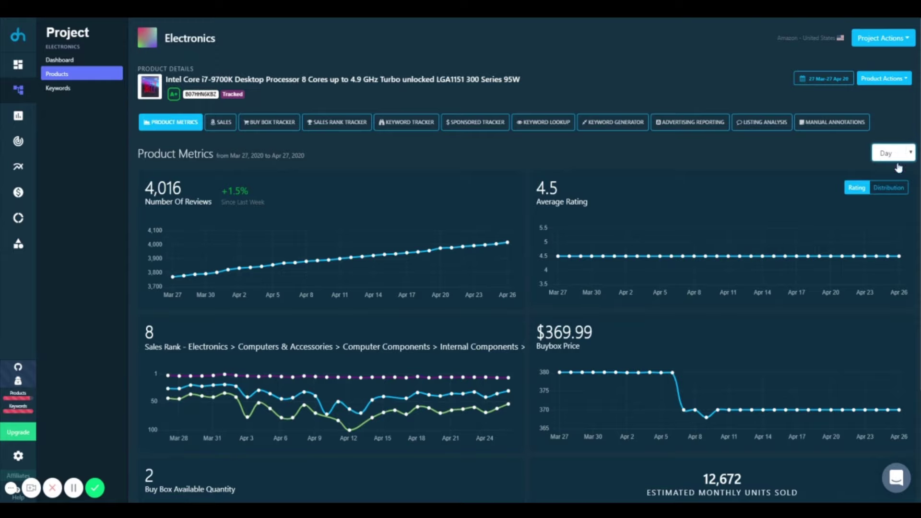
click(823, 79)
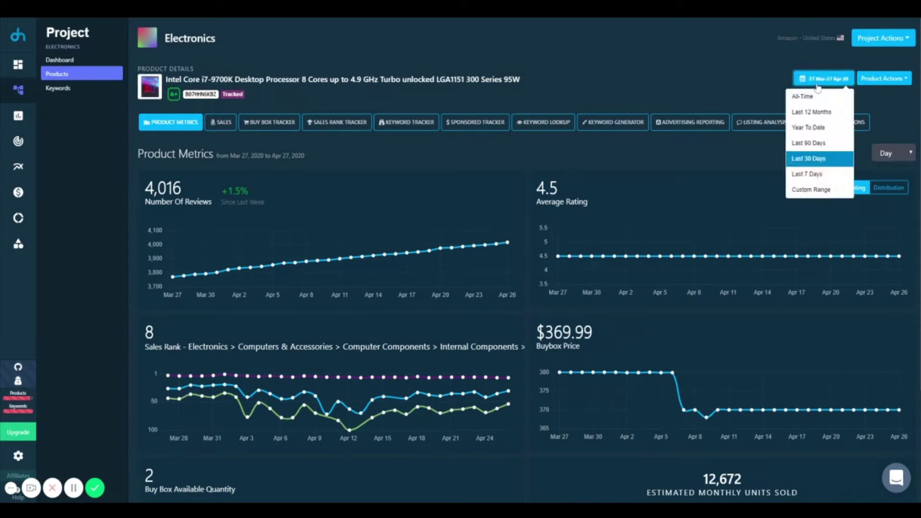
click(740, 171)
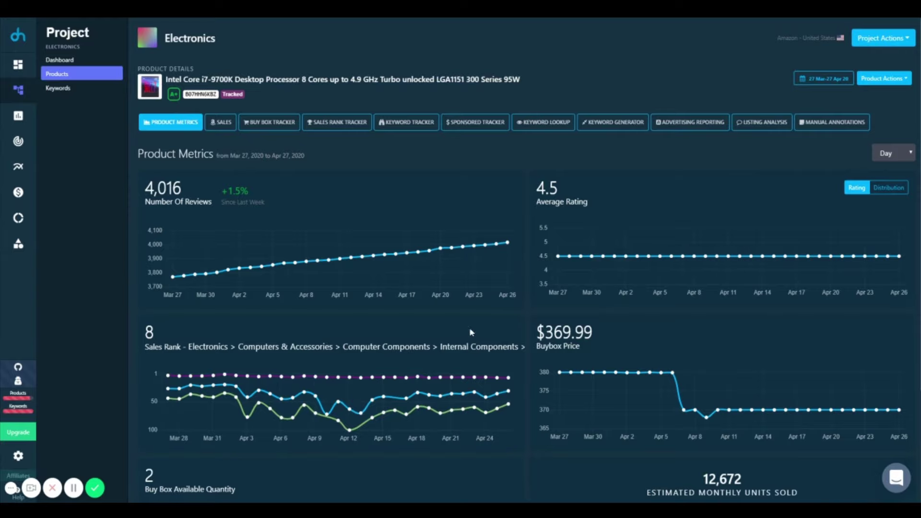
Step: Examine the processor's review, rating, sales rank, Buy Box and estimated monthly sales metrics
scroll(470, 331, down, 3)
scroll(265, 244, up, 2)
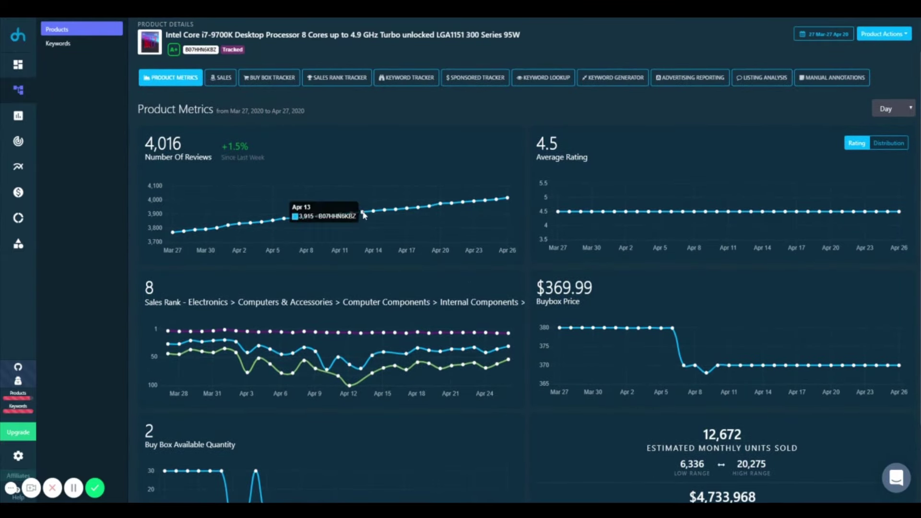
scroll(363, 215, down, 2)
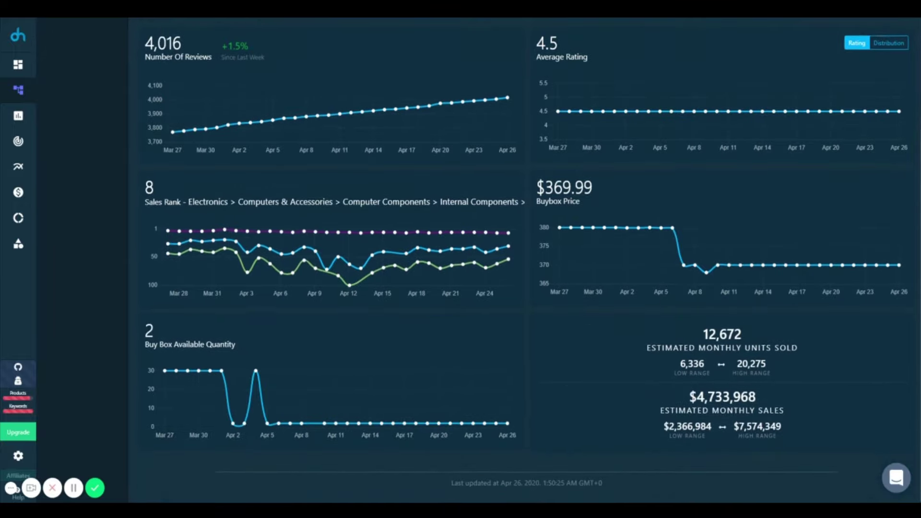
scroll(282, 199, up, 3)
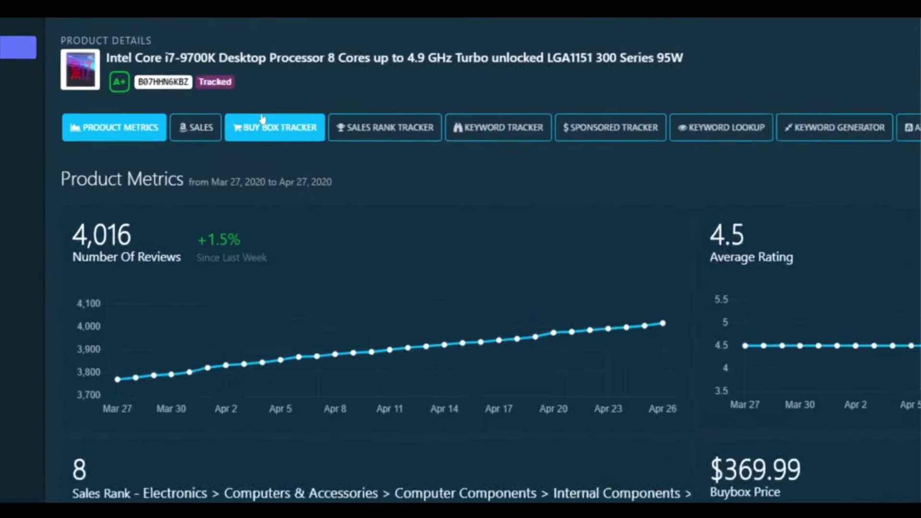
Step: Review the processor's daily Buy Box sellers and prices, and its sales rank history grid and graphs by category
click(265, 132)
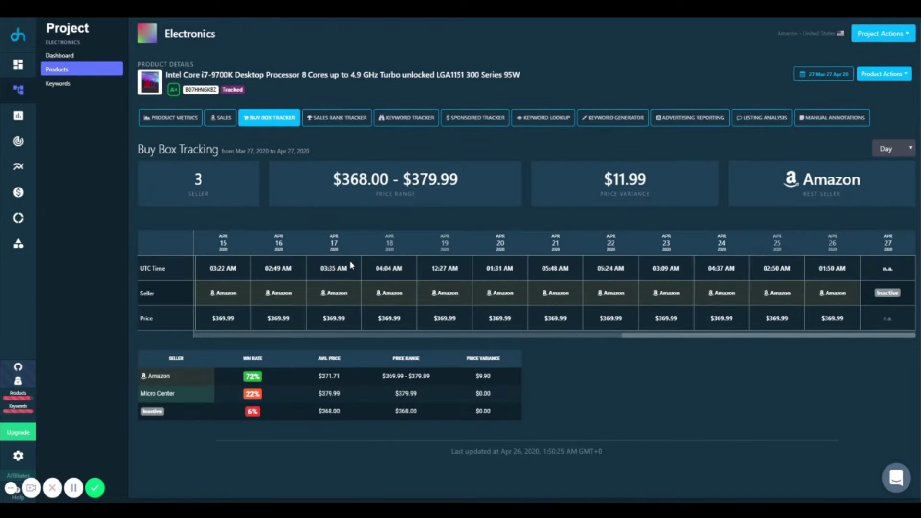
scroll(355, 315, left, 1)
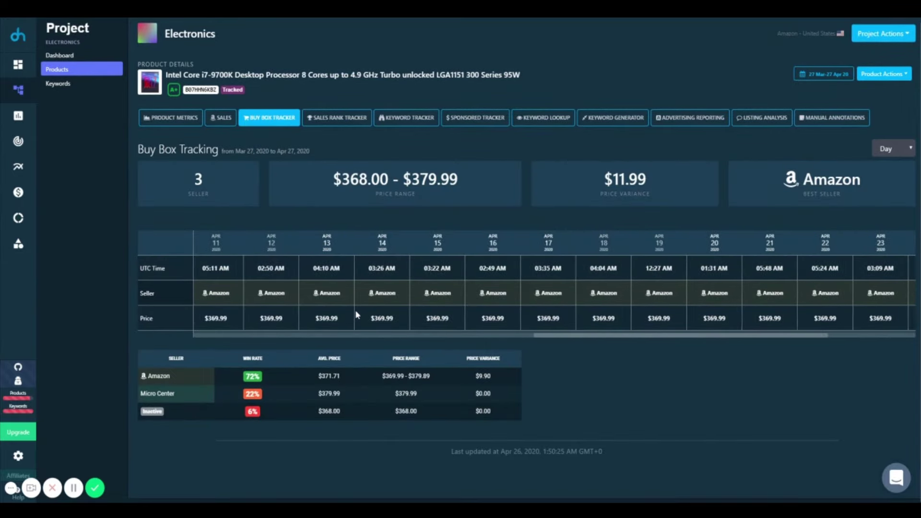
click(345, 118)
scroll(422, 290, down, 1)
scroll(422, 290, down, 2)
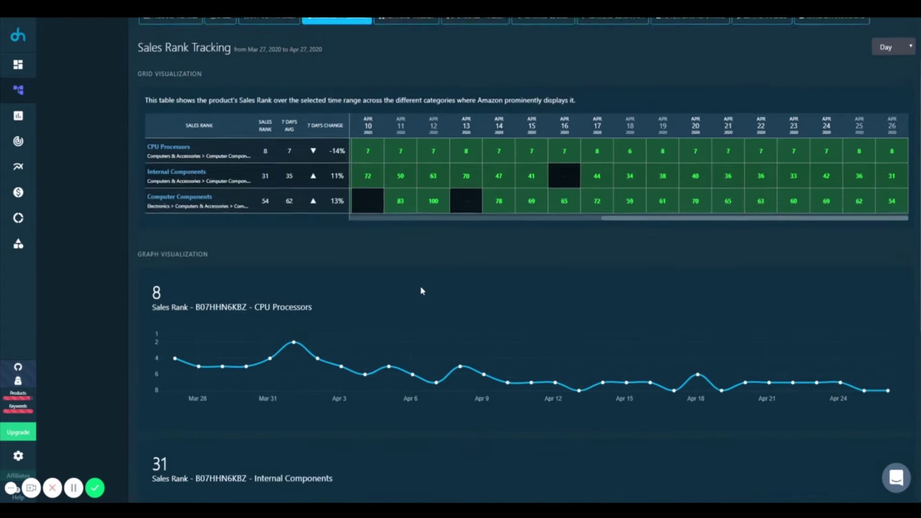
scroll(421, 290, up, 1)
scroll(406, 230, left, 3)
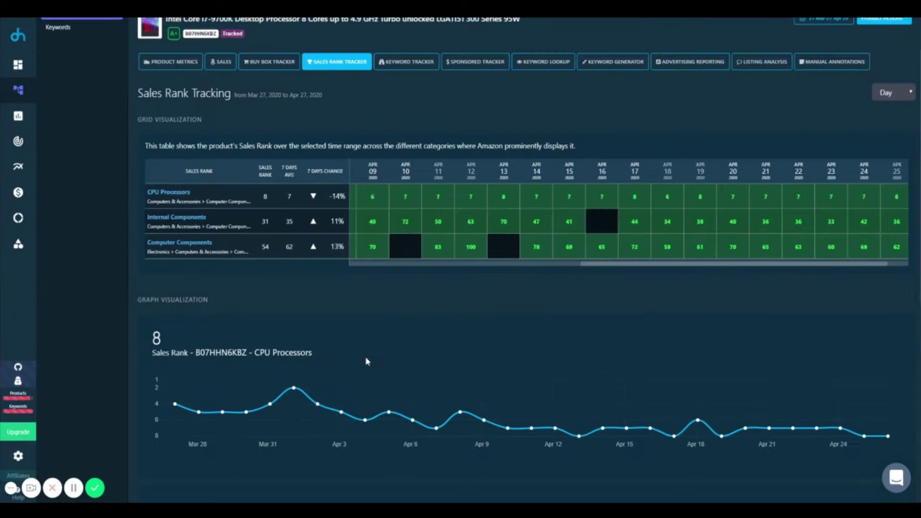
scroll(366, 361, down, 1)
scroll(366, 361, up, 1)
scroll(189, 227, up, 1)
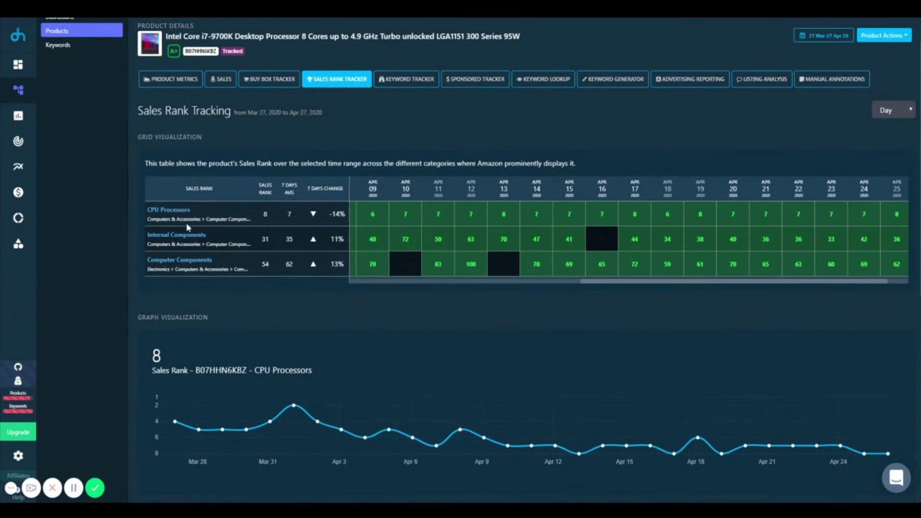
Step: Open the Best Sellers listing for the CPU Processors category from the sales rank grid and look through its products
click(182, 217)
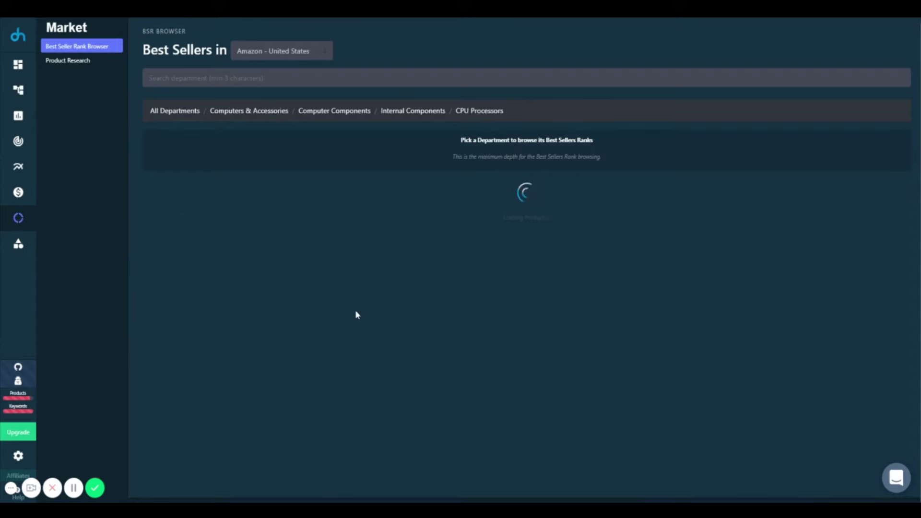
scroll(355, 310, down, 10)
scroll(355, 309, up, 10)
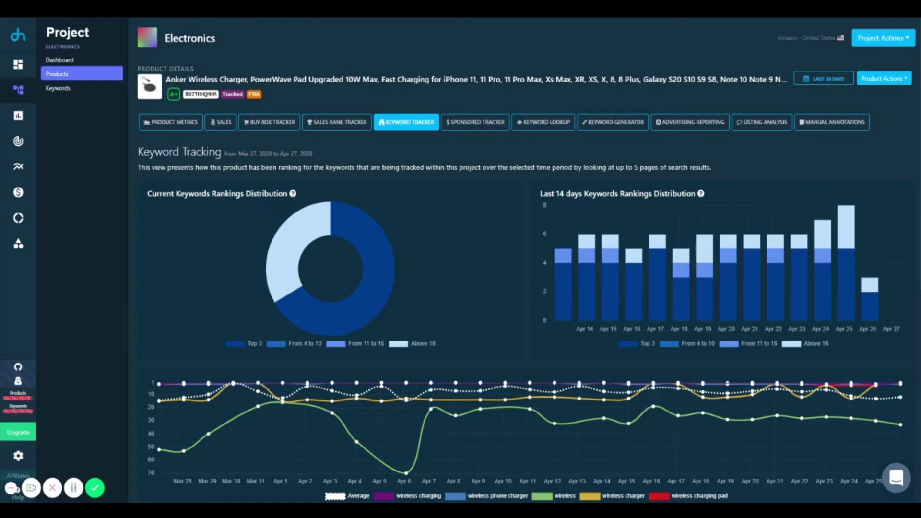
Step: Examine the Anker Wireless Charger's keyword ranking distribution, ranking graph and daily keyword ranking grid
scroll(715, 304, down, 3)
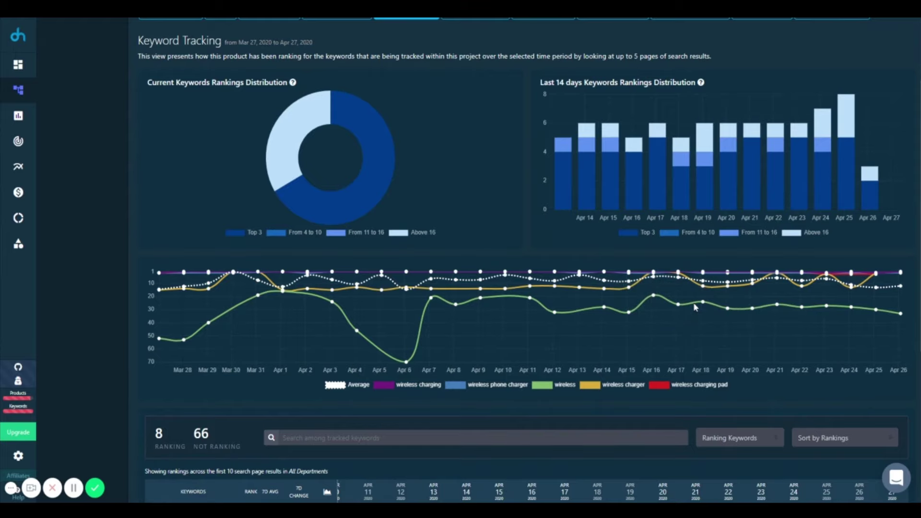
scroll(695, 307, down, 5)
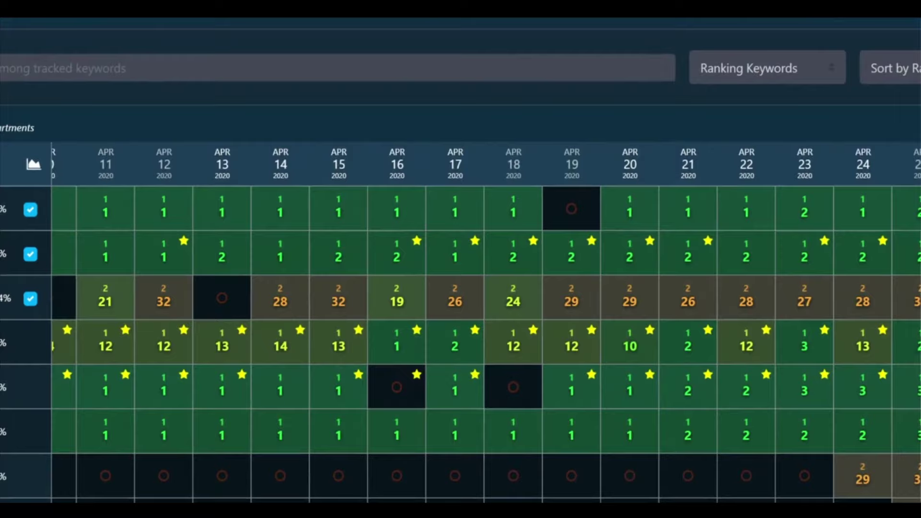
scroll(479, 335, left, 10)
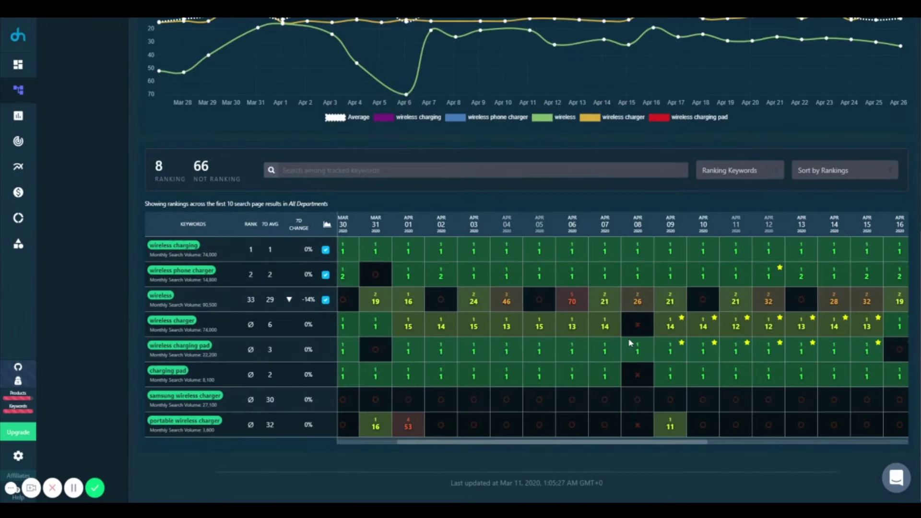
scroll(629, 342, right, 5)
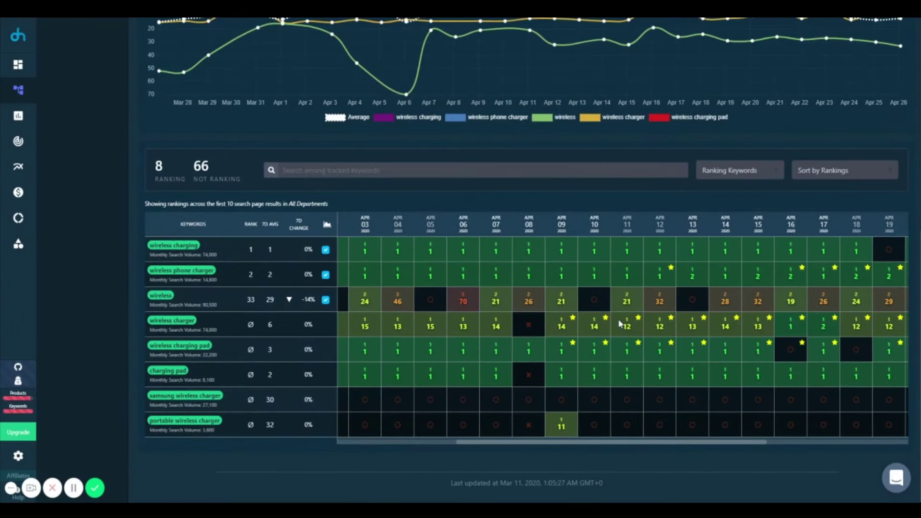
mouse_move(626, 325)
scroll(626, 324, up, 8)
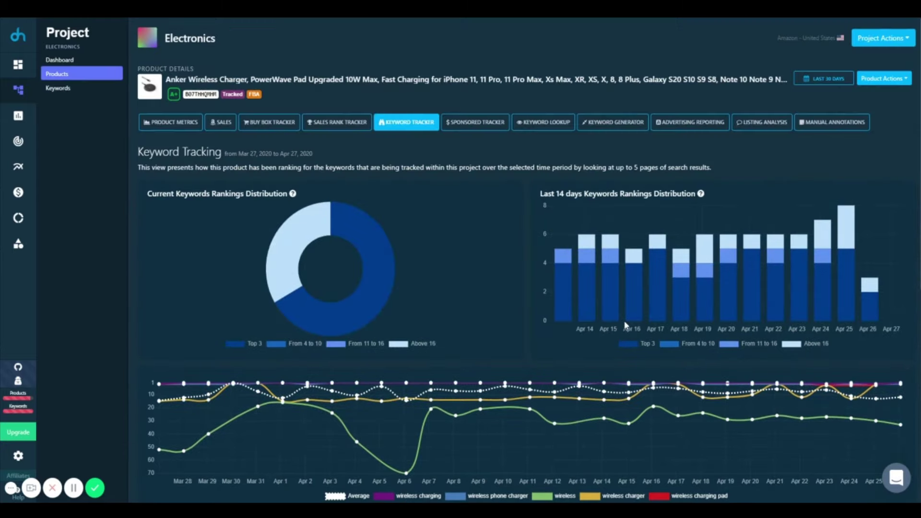
Step: Look up the keywords the Anker charger ranks for in organic search and in sales rank departments
click(551, 126)
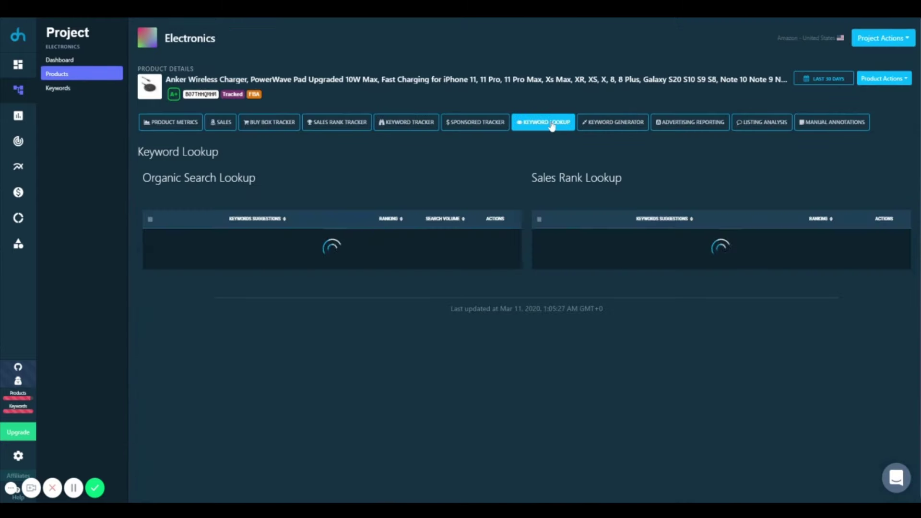
scroll(350, 323, down, 5)
scroll(350, 322, up, 5)
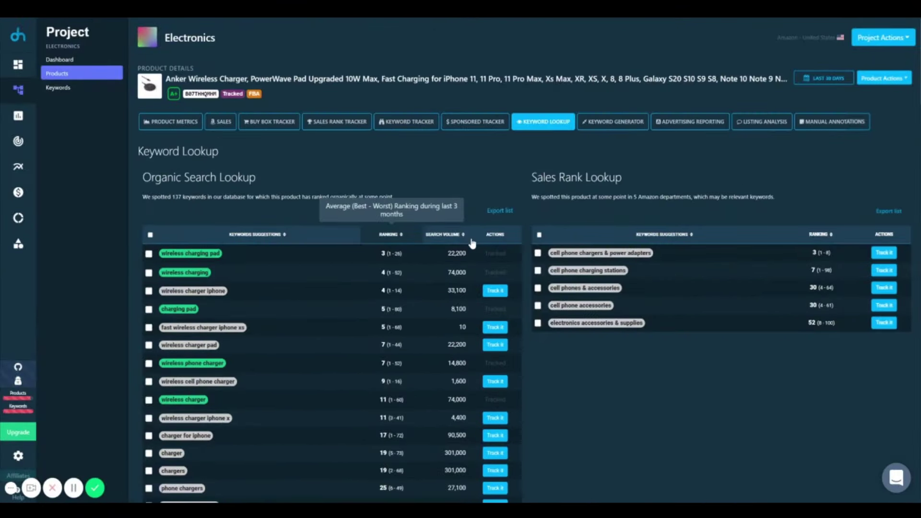
Step: Review the charger's listing analysis, including most used words, bullet points and description, and check the date range options without changing them
click(760, 123)
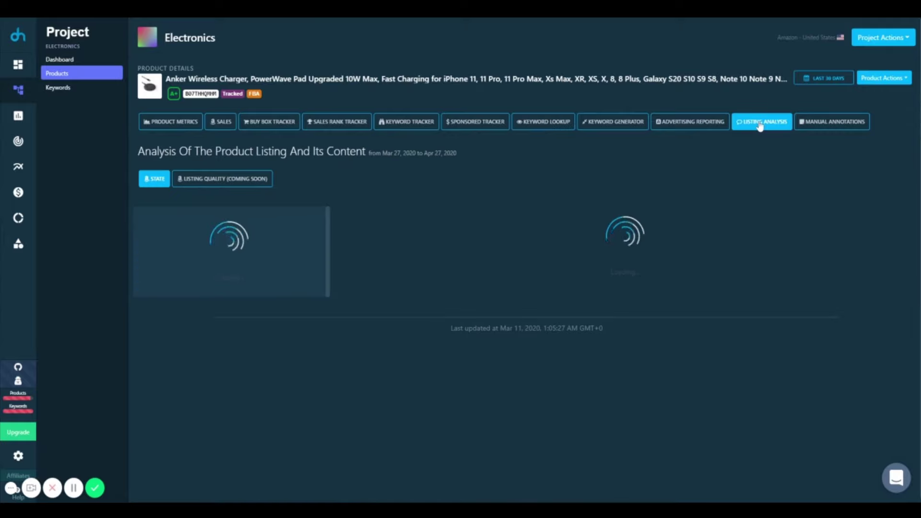
scroll(602, 302, down, 4)
scroll(603, 302, down, 5)
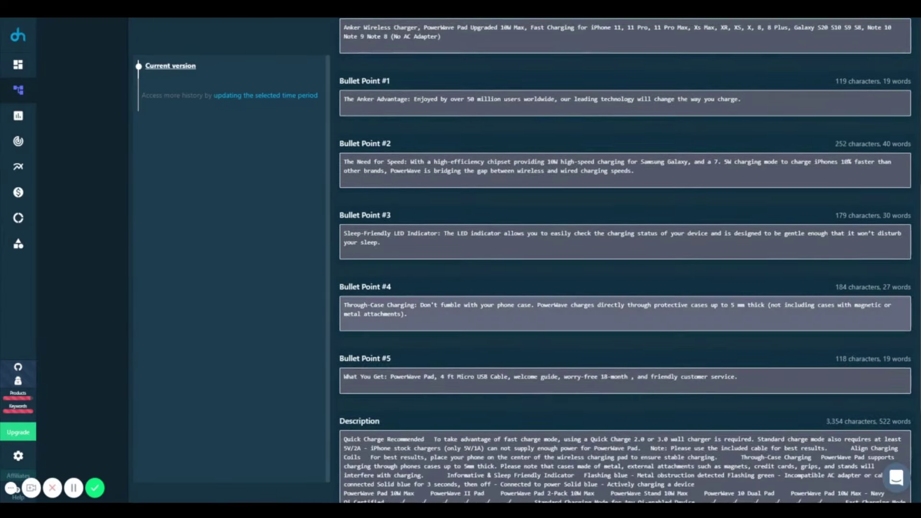
scroll(625, 259, down, 2)
scroll(625, 259, up, 5)
scroll(625, 259, up, 5)
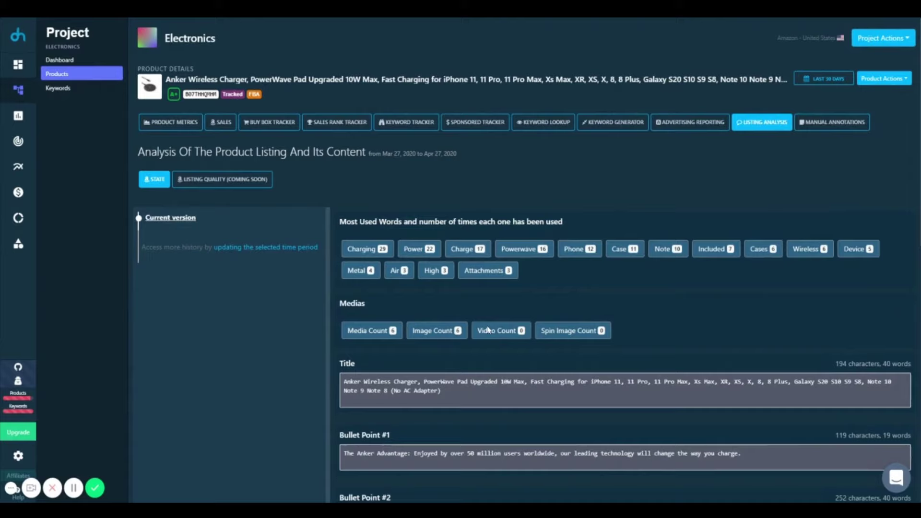
click(823, 78)
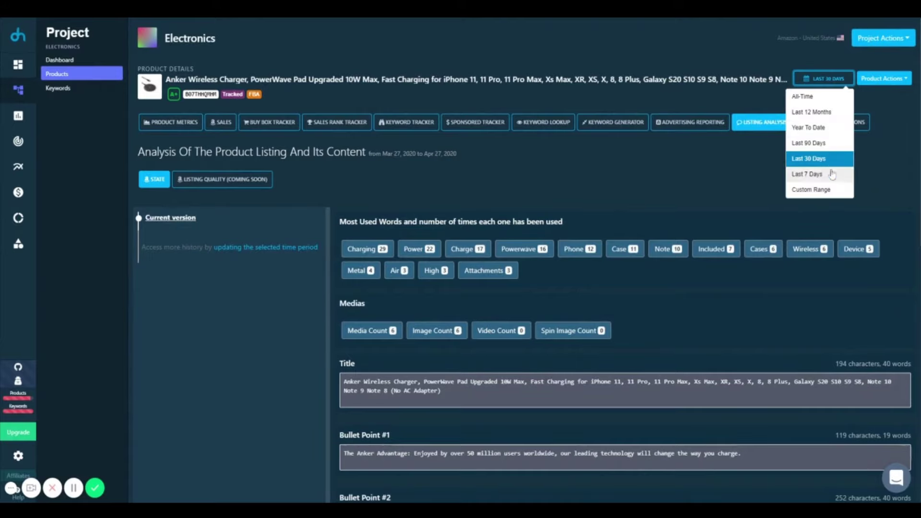
click(692, 206)
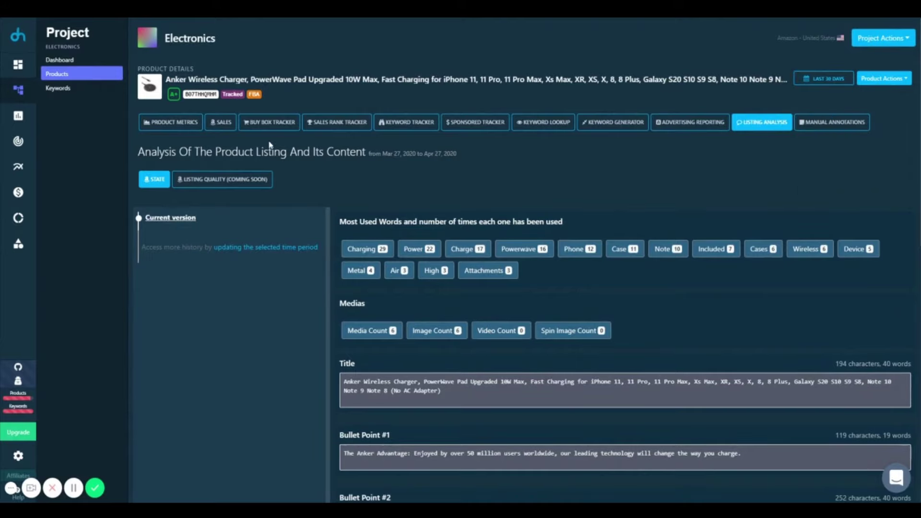
Step: View the charger's Sales History page, and inspect the Manual Annotations entry form without saving an entry
click(220, 122)
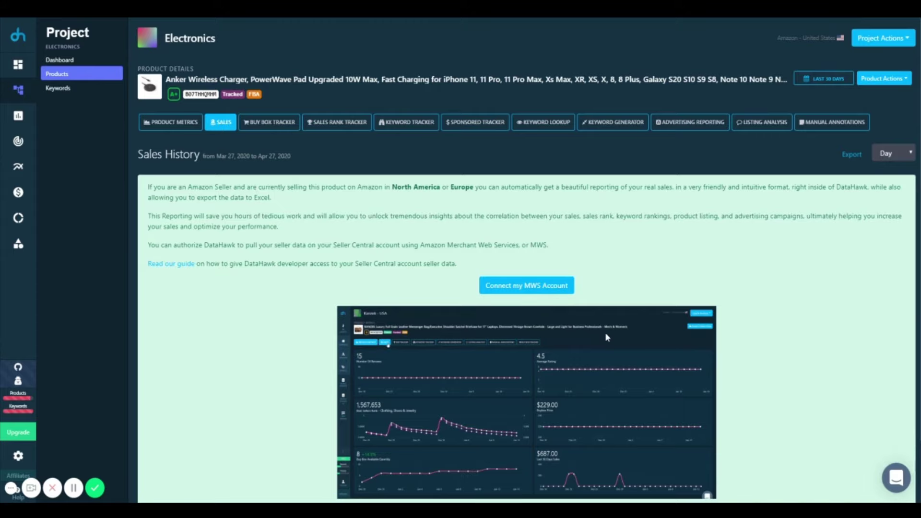
scroll(605, 332, down, 3)
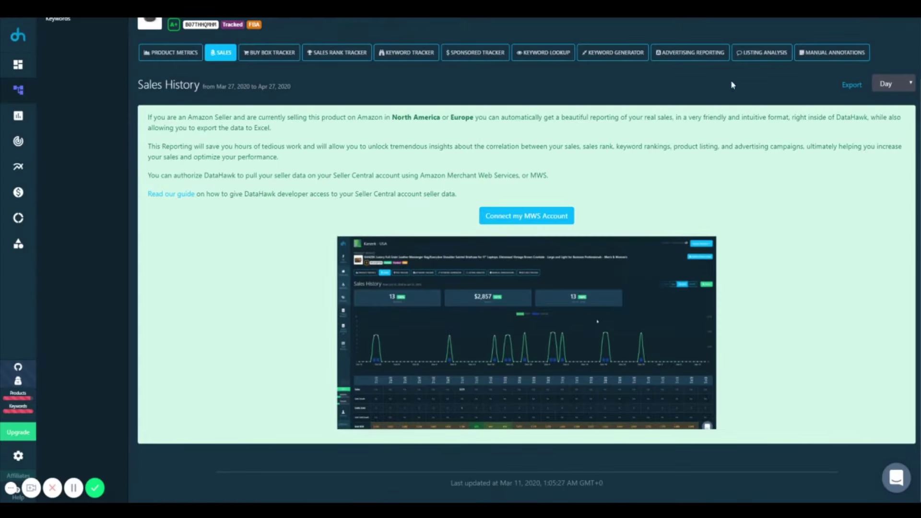
click(815, 53)
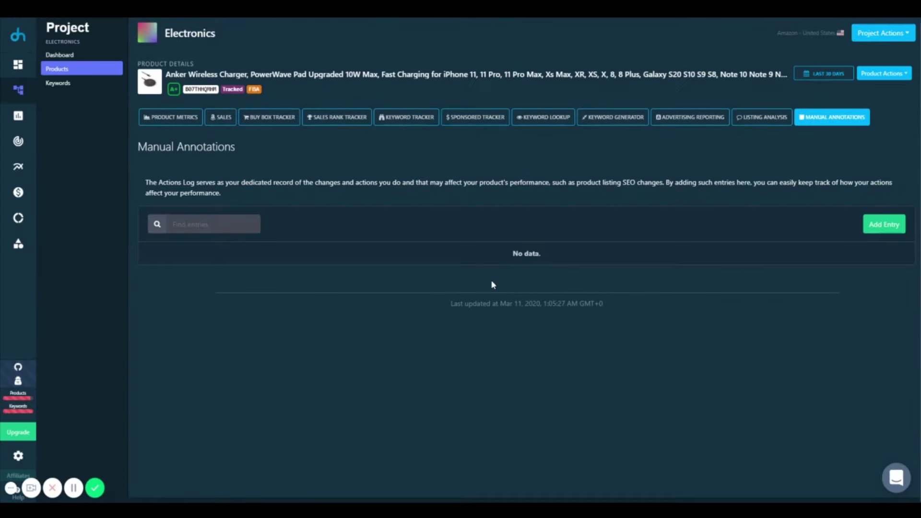
click(884, 225)
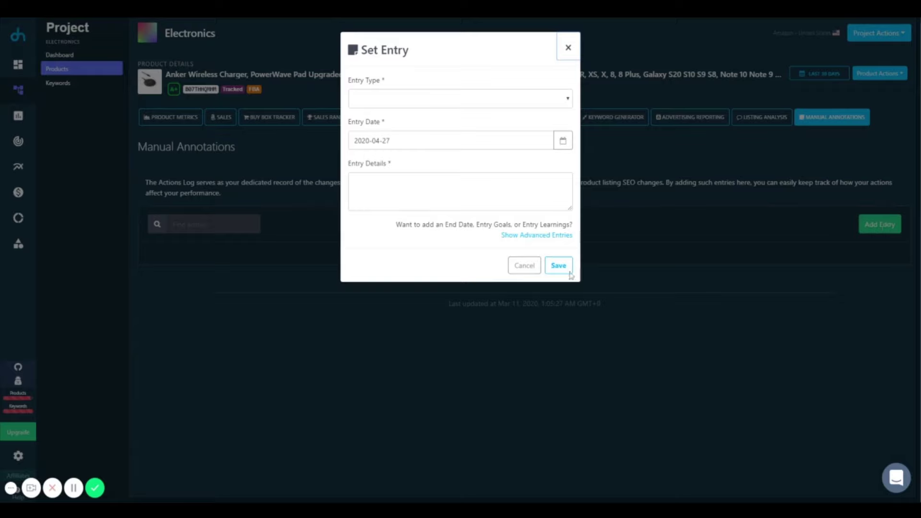
click(568, 47)
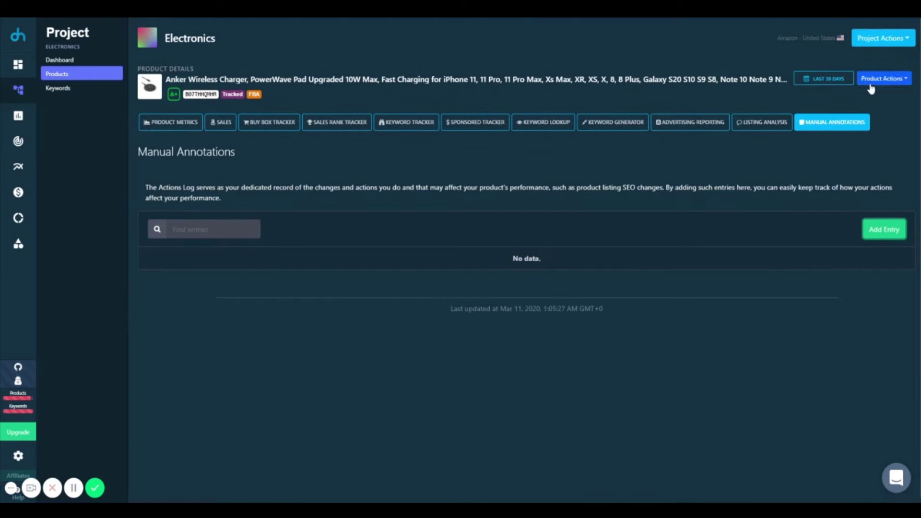
Step: Check the available actions for the charger and for the Electronics project without running any
click(892, 82)
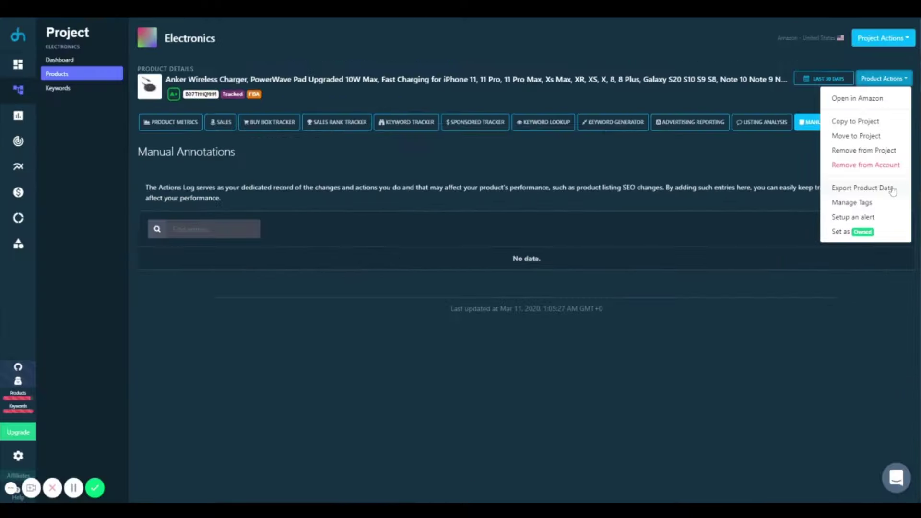
click(888, 43)
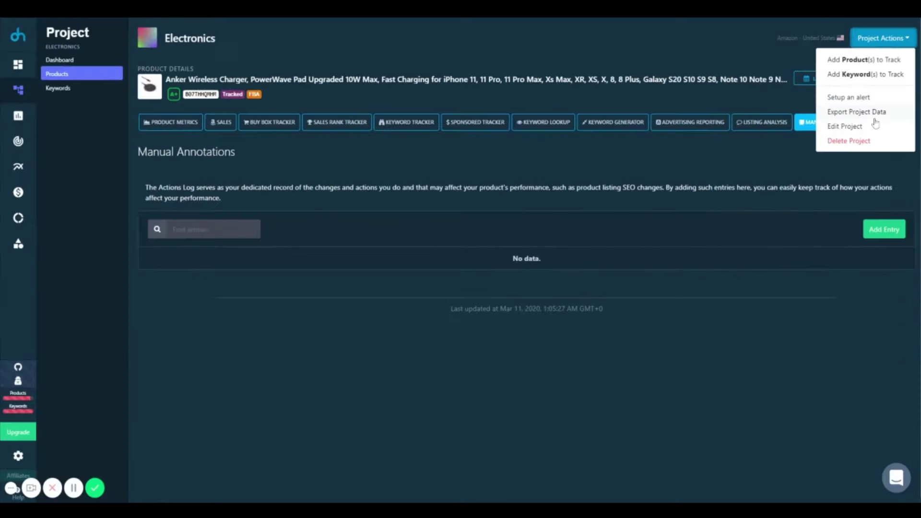
Step: From Home, inspect the setup form for a new alert monitor and return to the alert groups without saving
click(18, 66)
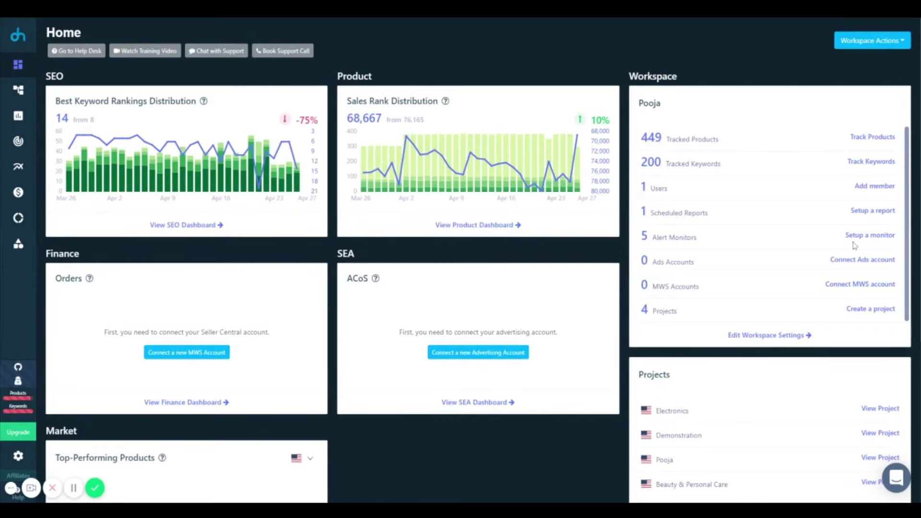
click(881, 235)
click(871, 96)
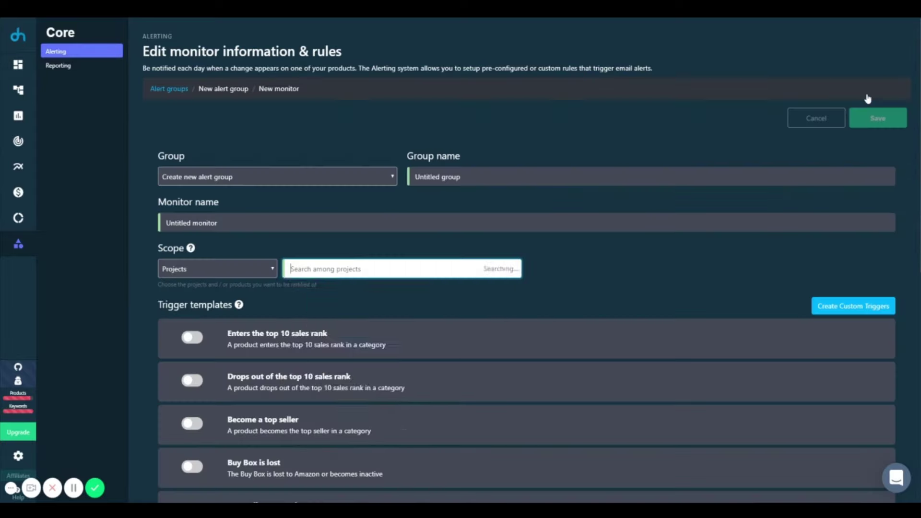
click(250, 267)
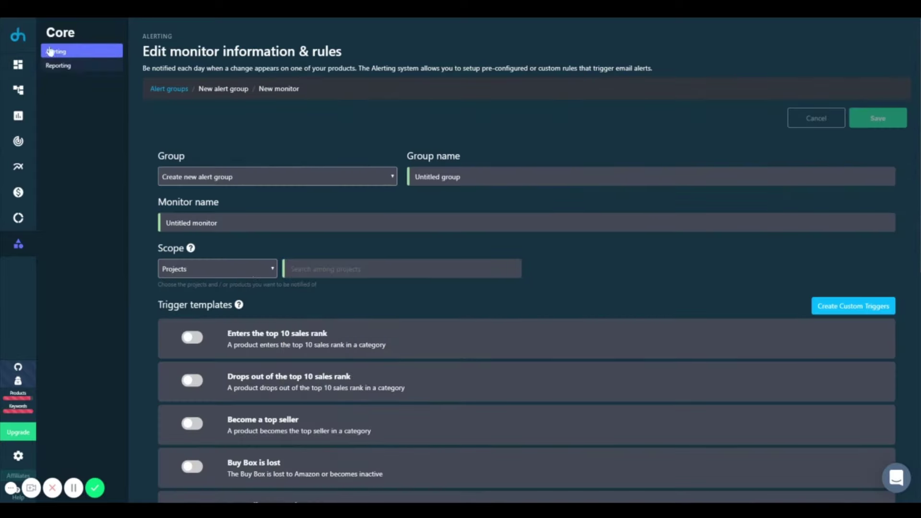
key(alt+Left)
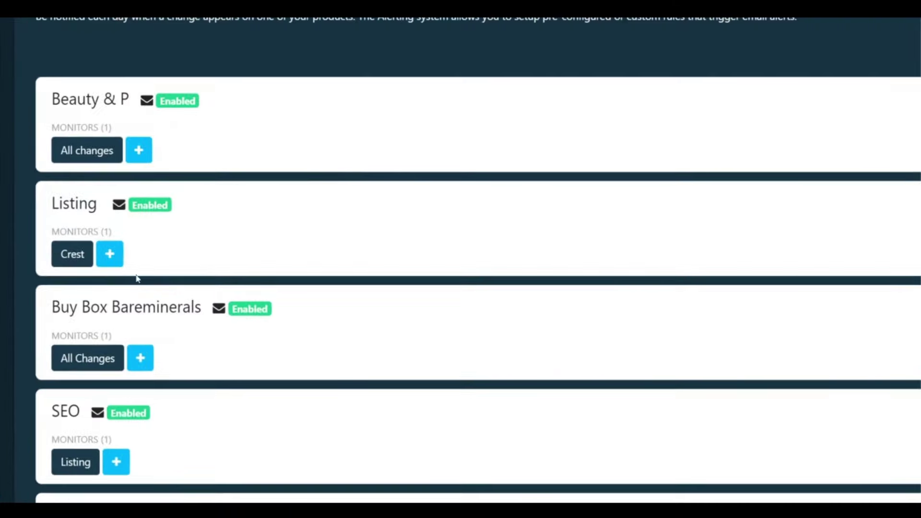
Step: Look over the existing alert groups and their monitors, and view the Scheduled Reports list
scroll(138, 278, down, 3)
scroll(138, 279, up, 2)
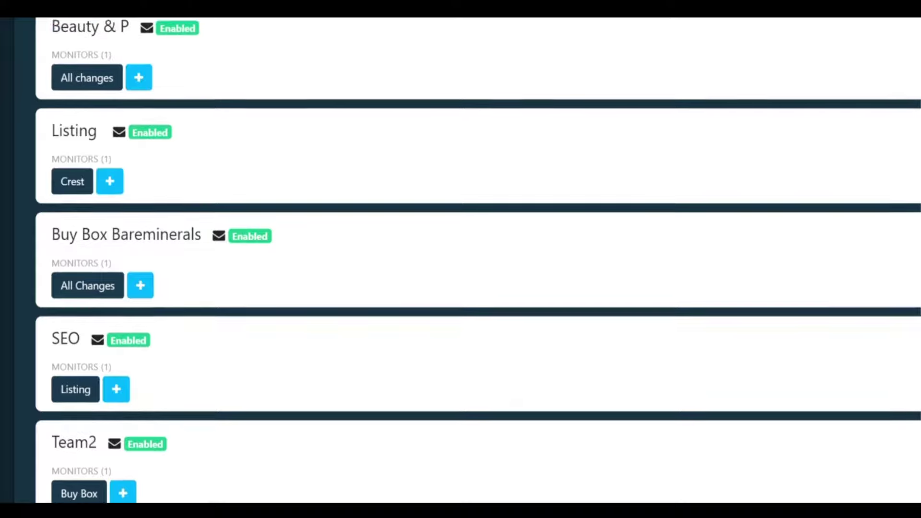
scroll(120, 278, up, 3)
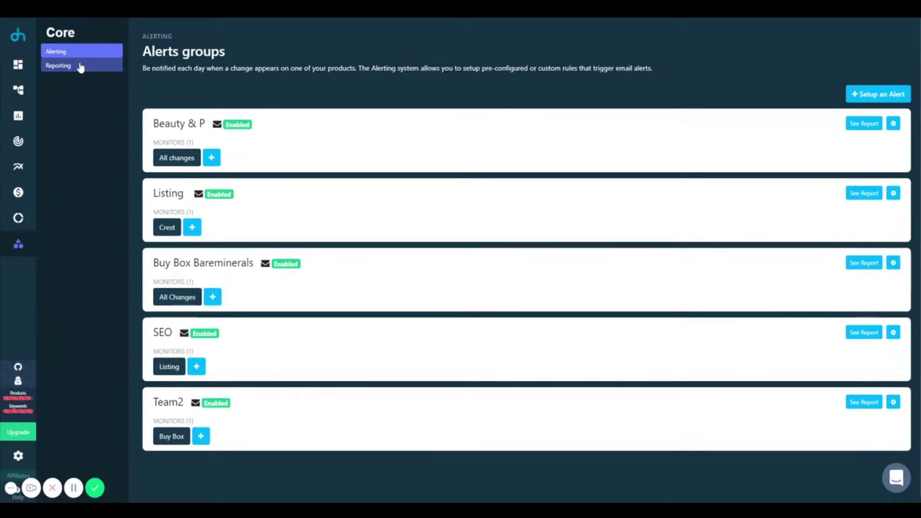
click(80, 66)
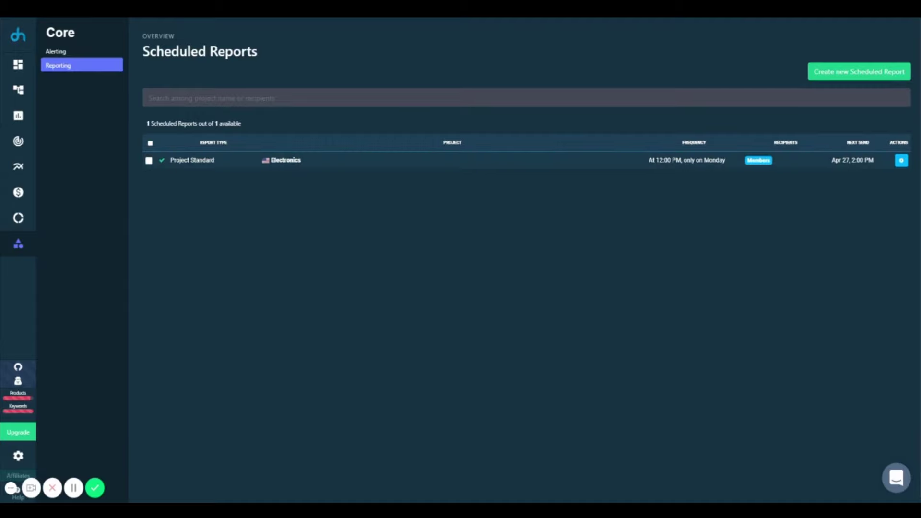
Step: Go from Home to the Electronics project's Tracked Keywords list and review the keyword scores, median metrics and search volumes
click(27, 71)
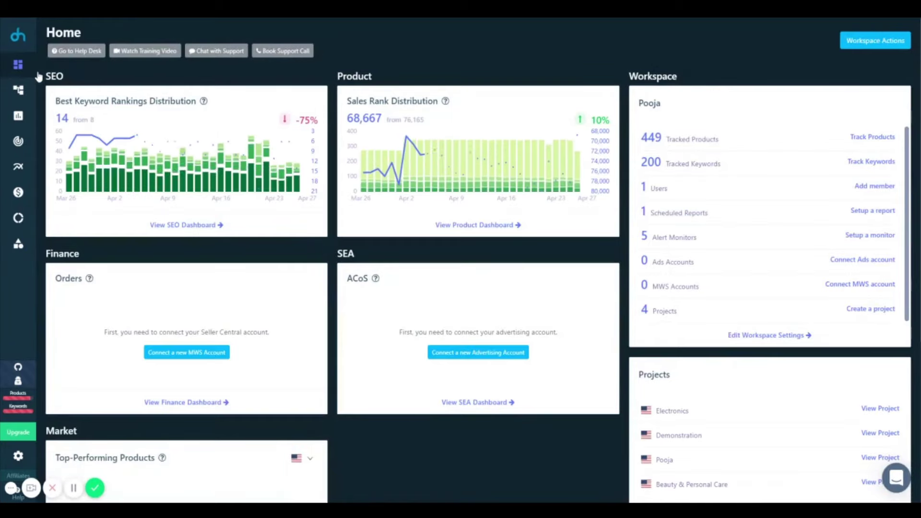
click(20, 92)
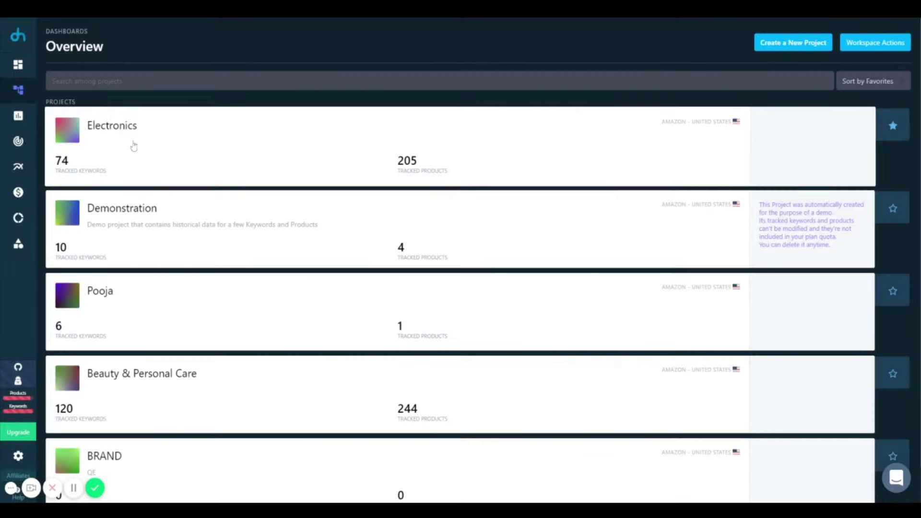
click(144, 148)
click(67, 92)
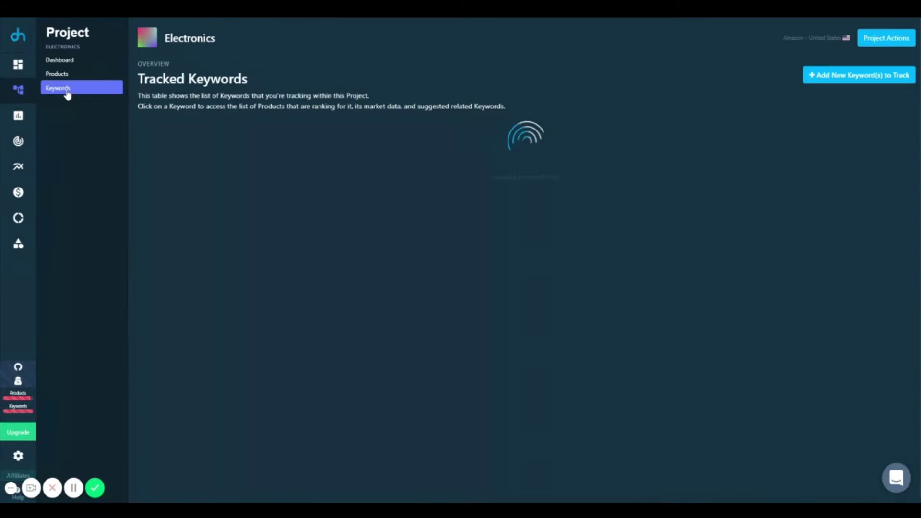
scroll(267, 253, down, 5)
scroll(575, 256, up, 5)
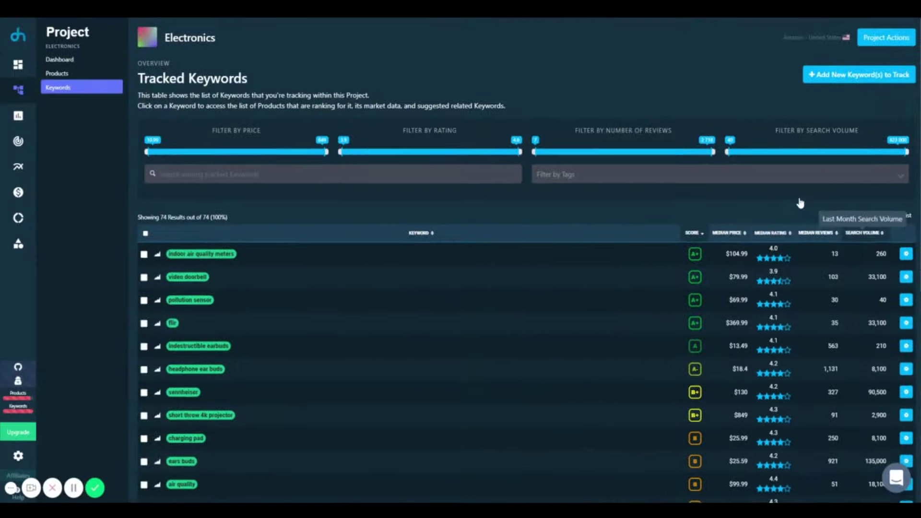
mouse_move(370, 259)
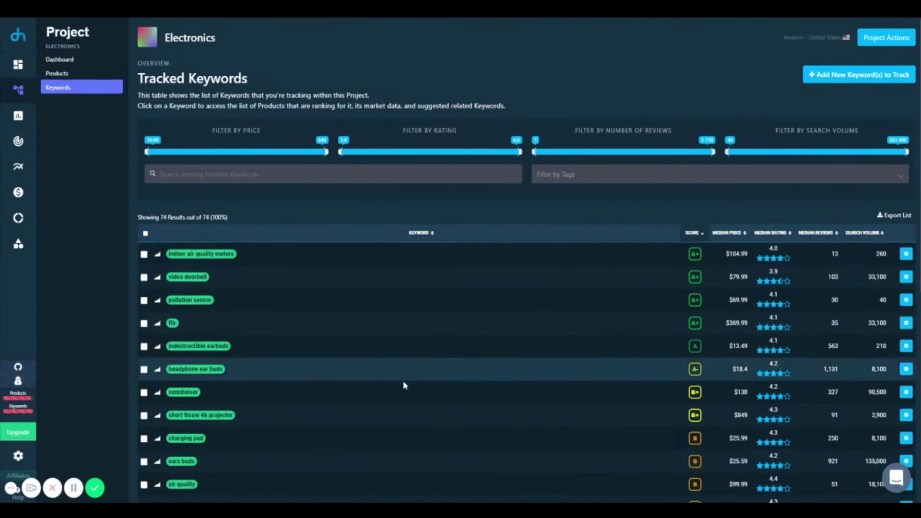
scroll(394, 403, down, 4)
scroll(395, 404, up, 4)
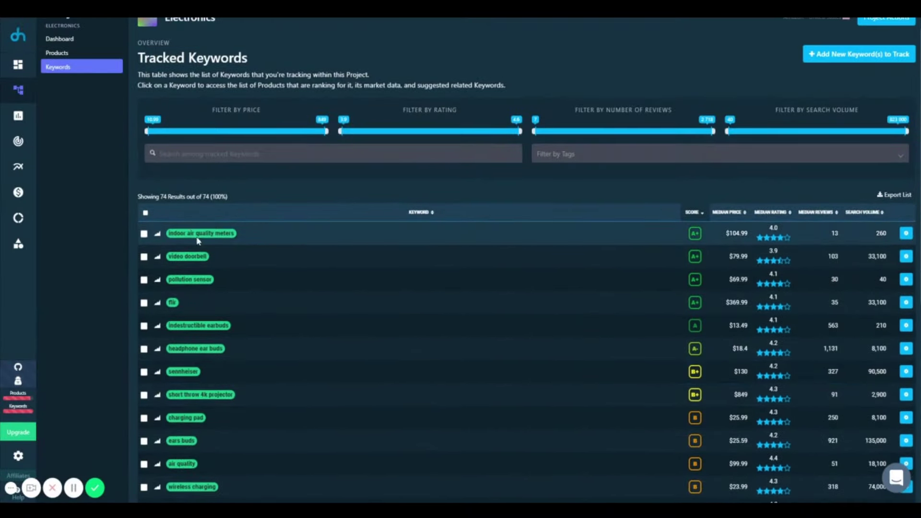
scroll(190, 234, up, 1)
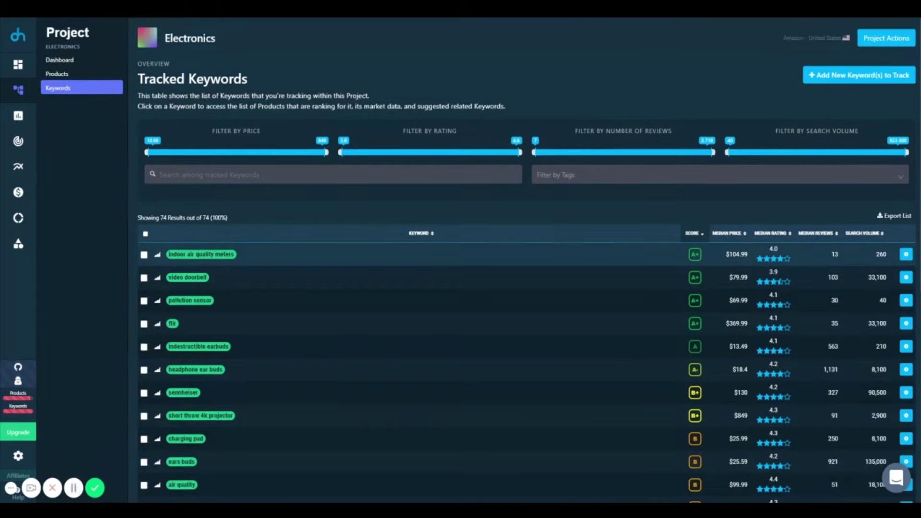
Step: Open the details of the keyword "indoor air quality meters" and look through its organic product rankings
click(219, 258)
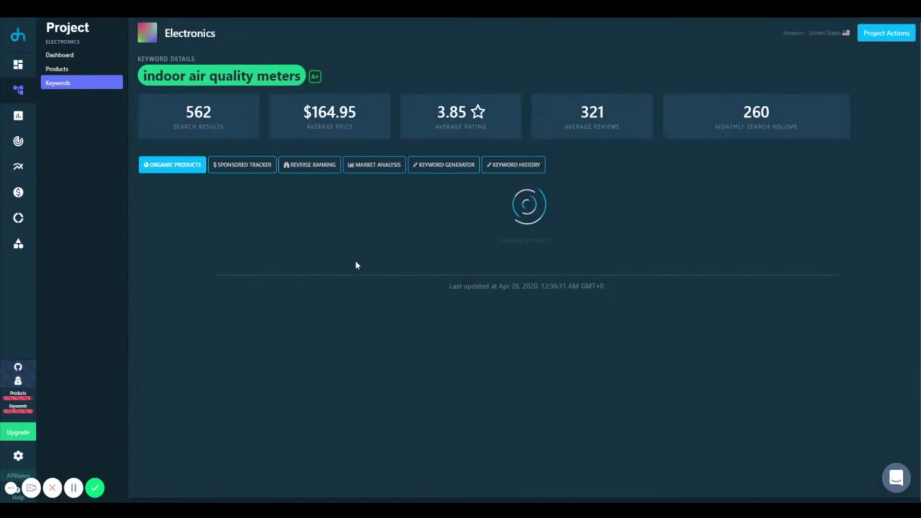
scroll(356, 265, down, 3)
scroll(355, 262, up, 3)
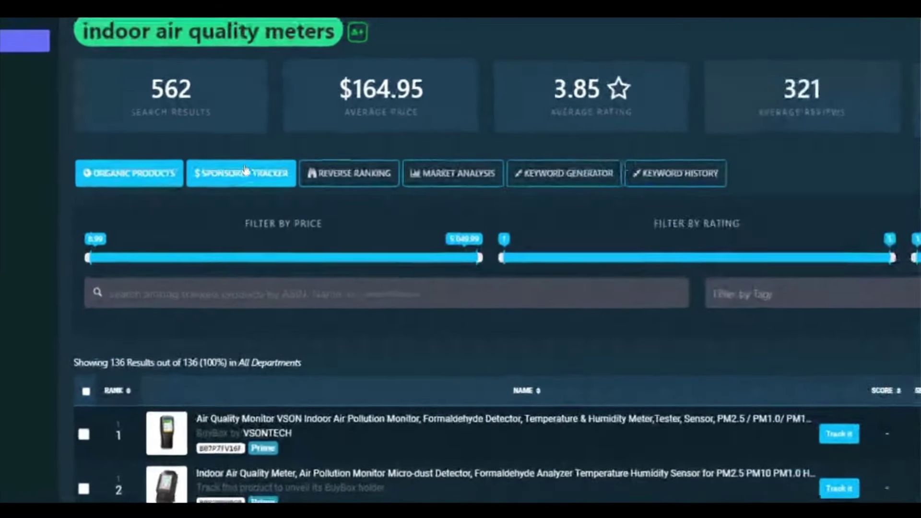
scroll(715, 207, down, 3)
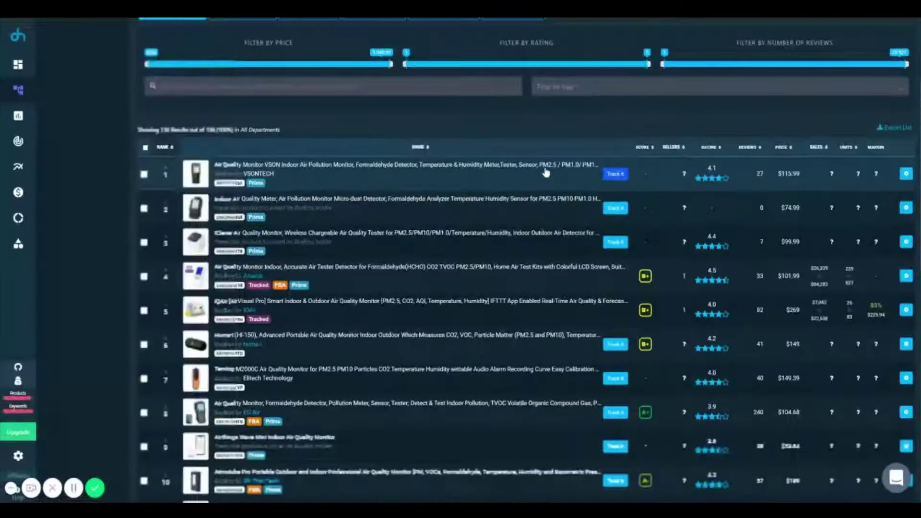
scroll(317, 168, up, 5)
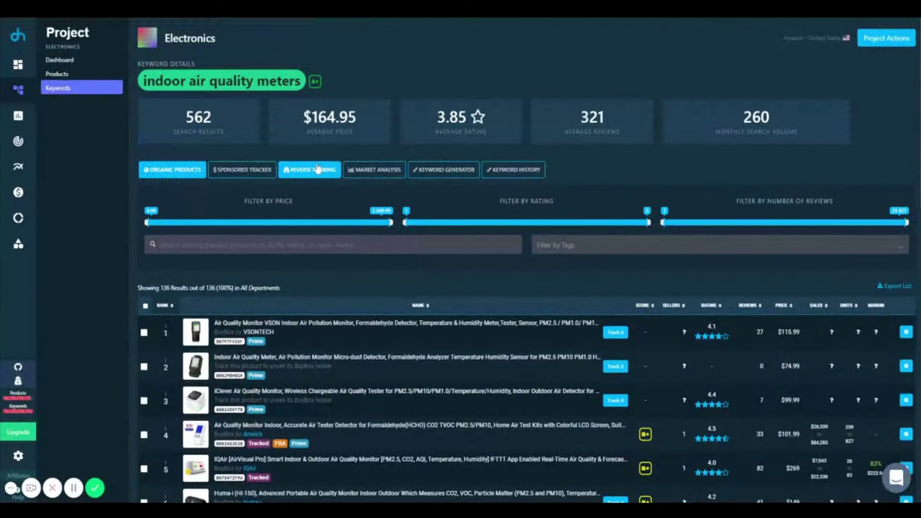
Step: Examine the keyword's Reverse Ranking list to see how the project's tracked products rank for it
click(317, 169)
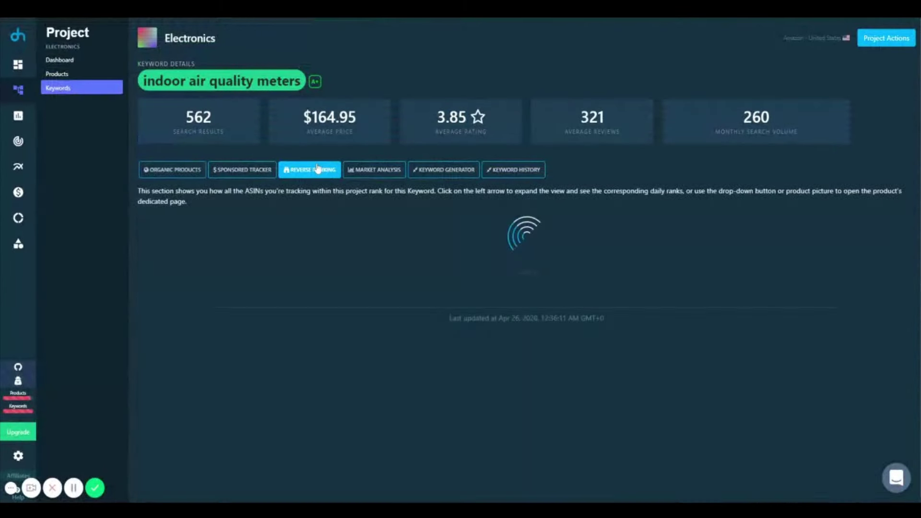
scroll(361, 294, down, 6)
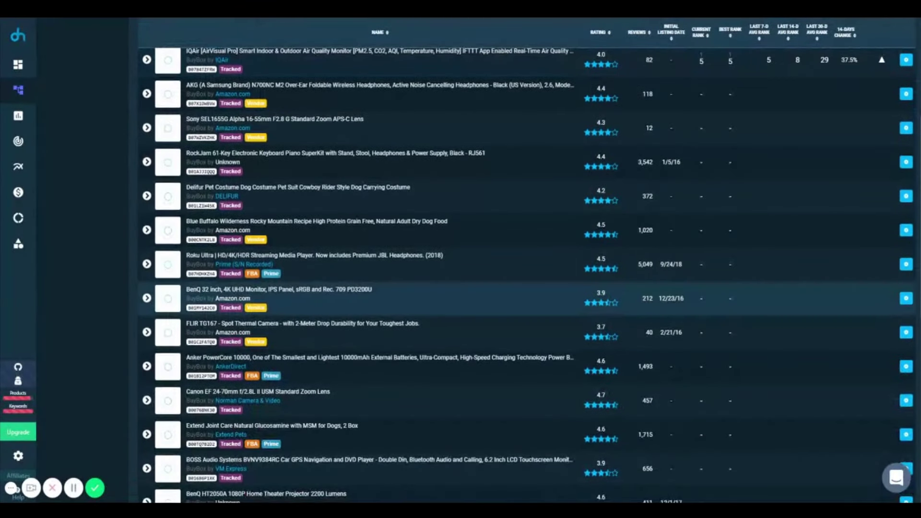
scroll(362, 294, down, 3)
scroll(365, 240, up, 8)
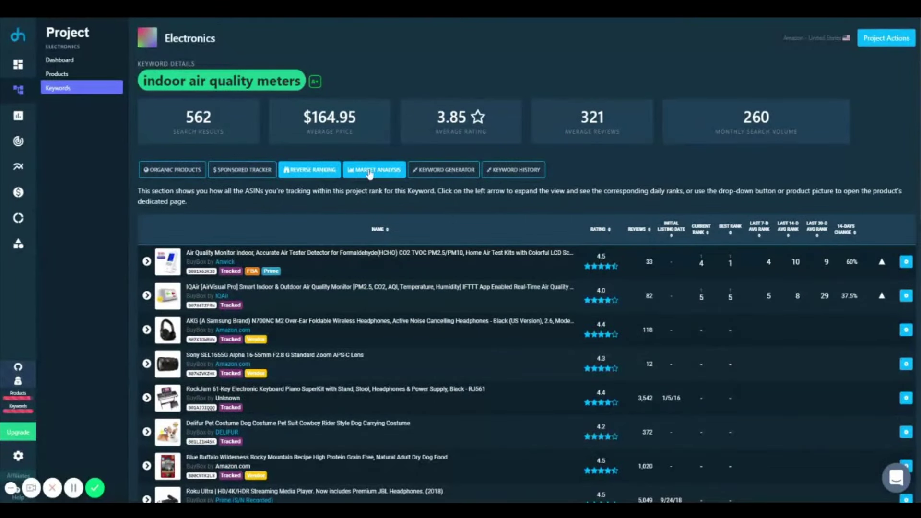
Step: View the keyword's Market Analysis, covering the global and by-page price, review count and rating figures, and check the page selector without changing it
click(369, 174)
scroll(532, 353, down, 3)
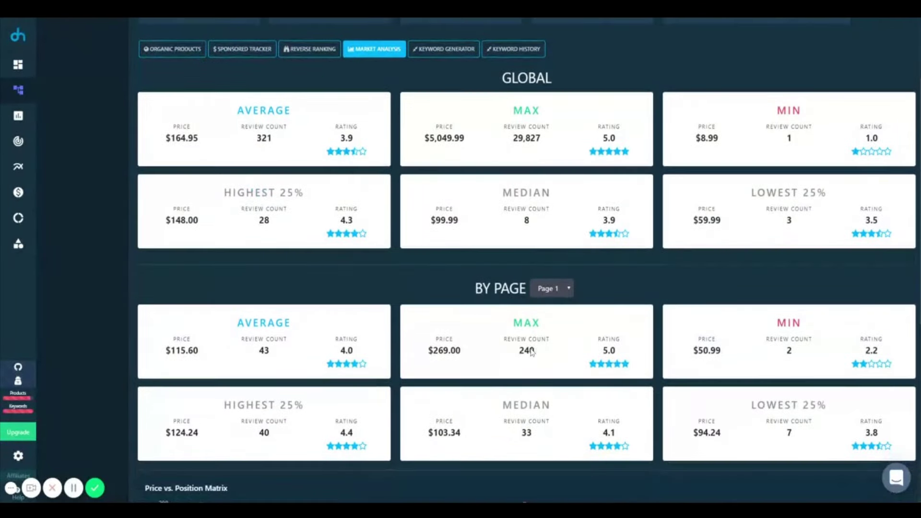
click(557, 292)
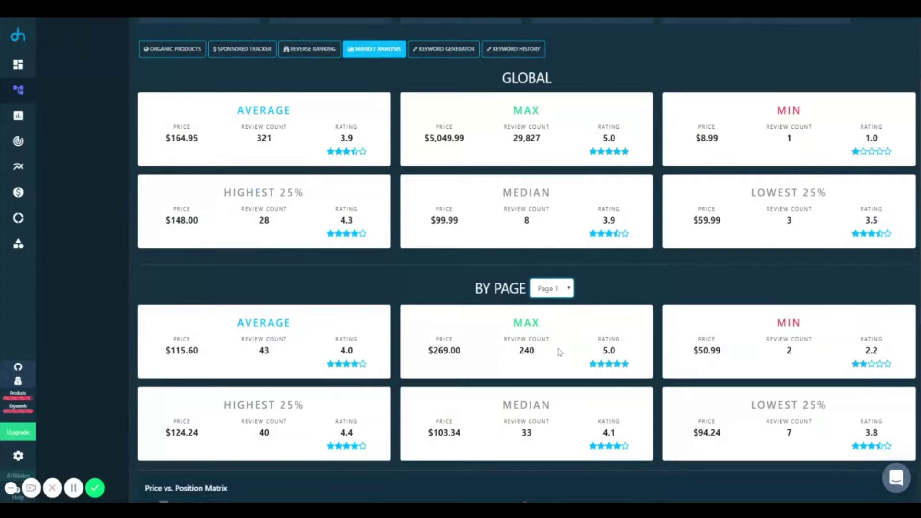
click(654, 302)
scroll(654, 300, up, 1)
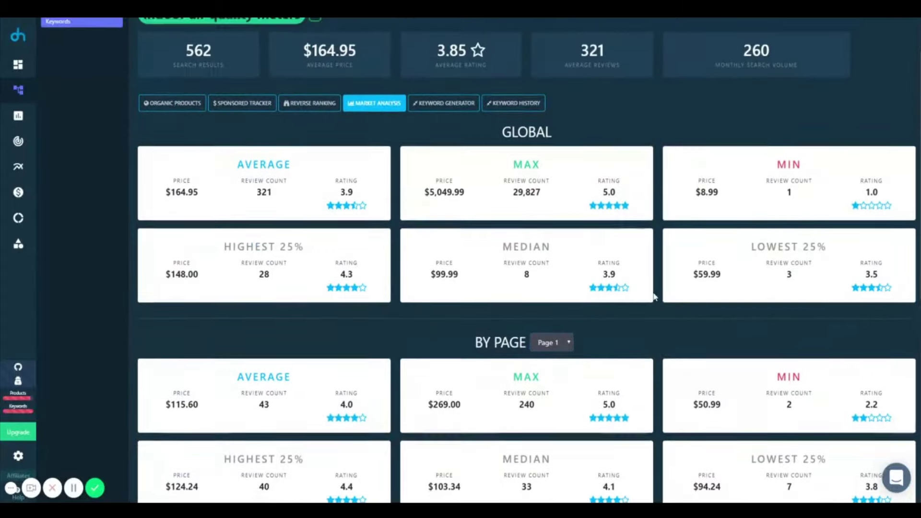
scroll(472, 167, up, 1)
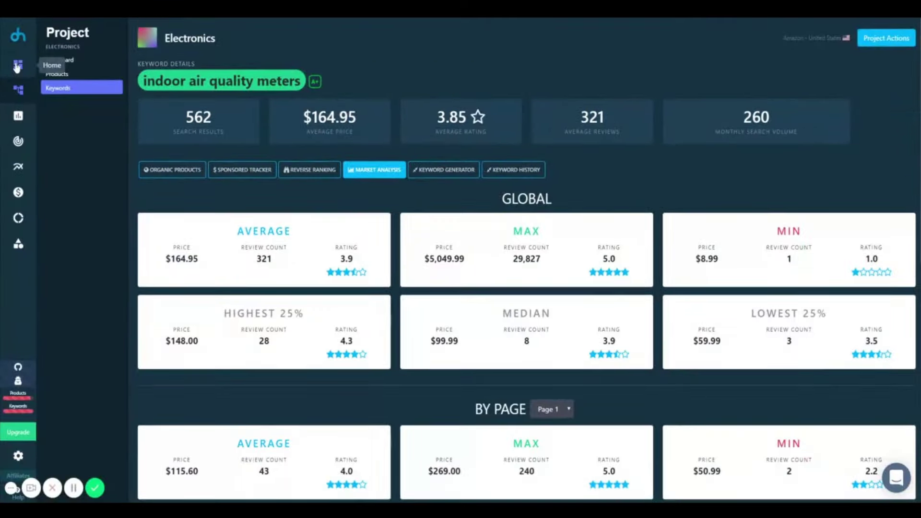
Step: Return to the Home dashboard and look over all its sections from SEO and Product to Market and Projects
click(18, 65)
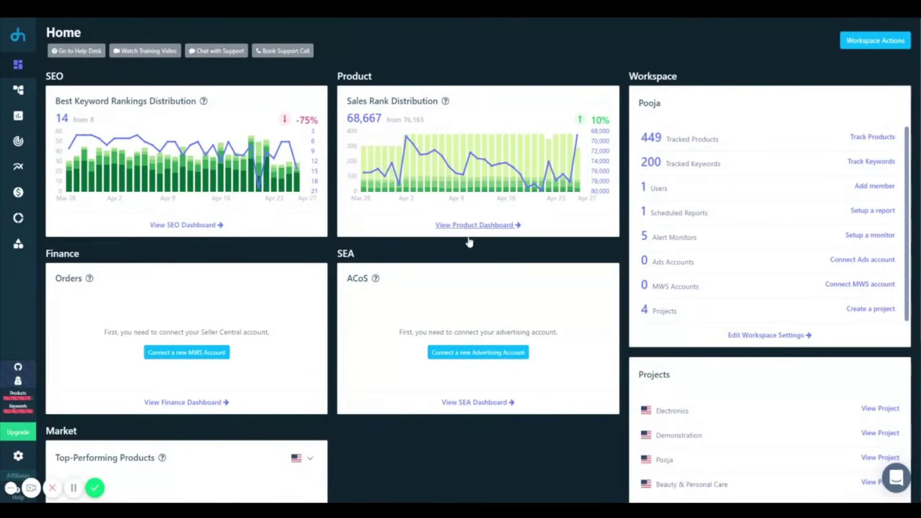
scroll(471, 250, down, 2)
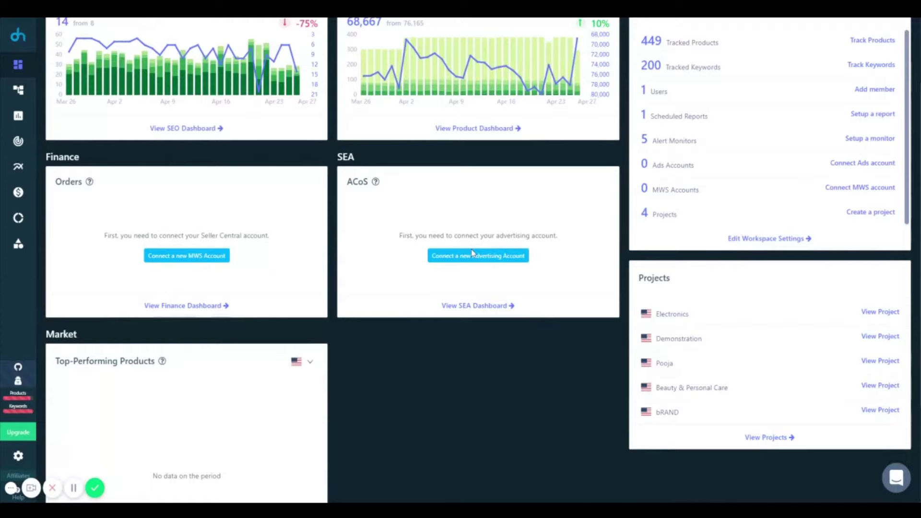
scroll(471, 250, down, 1)
scroll(472, 250, down, 1)
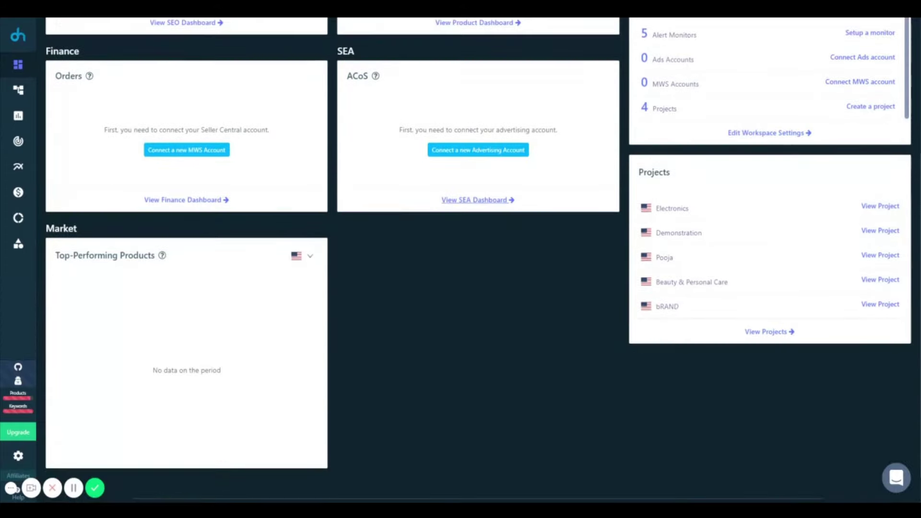
scroll(471, 250, up, 4)
scroll(482, 253, up, 1)
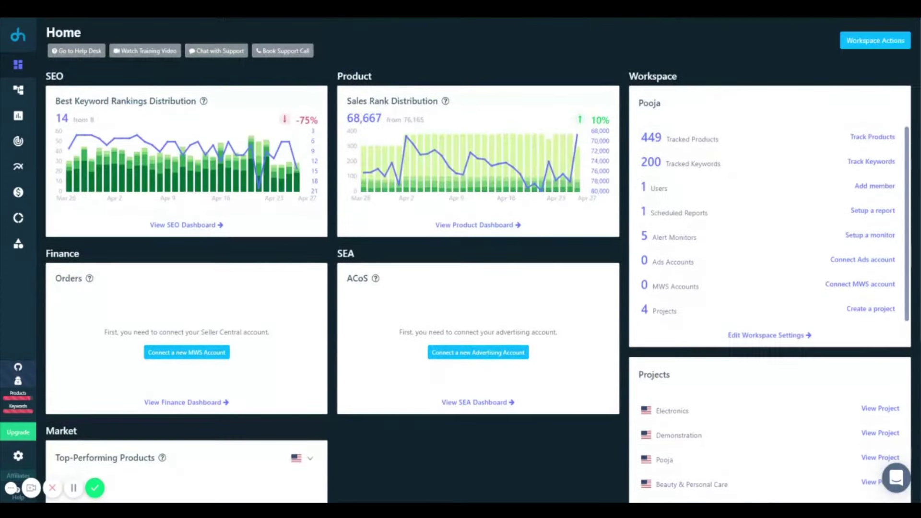
Step: Open the Product dashboard and examine its sales rank, reviews, rating and seller count charts, including the earliest dates in the sales rank table
click(490, 228)
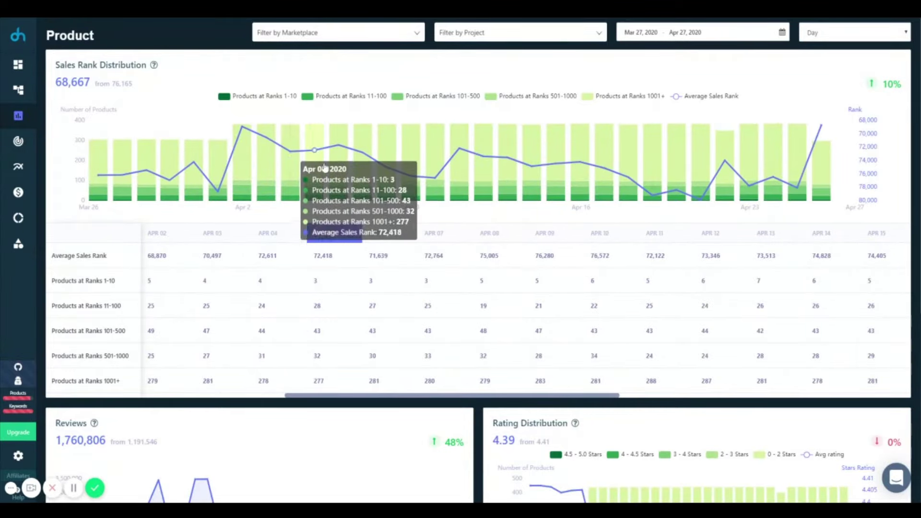
scroll(398, 183, down, 3)
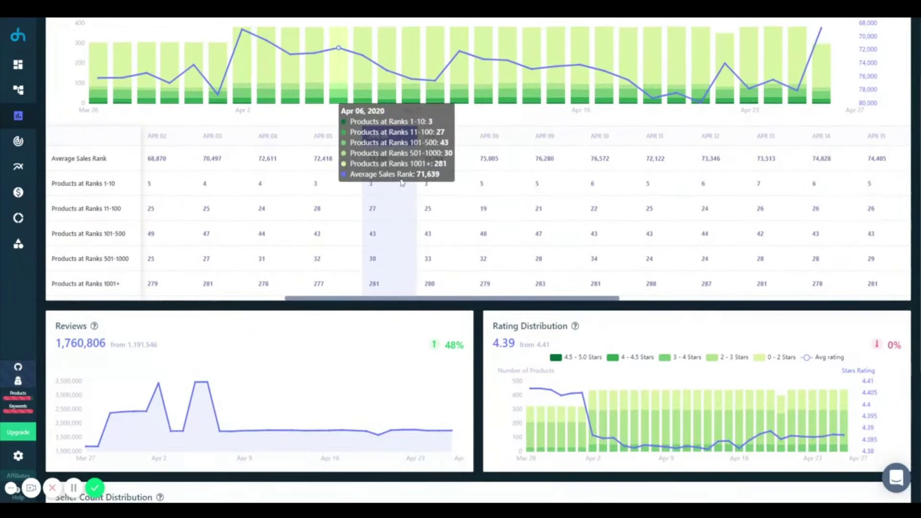
scroll(402, 182, down, 2)
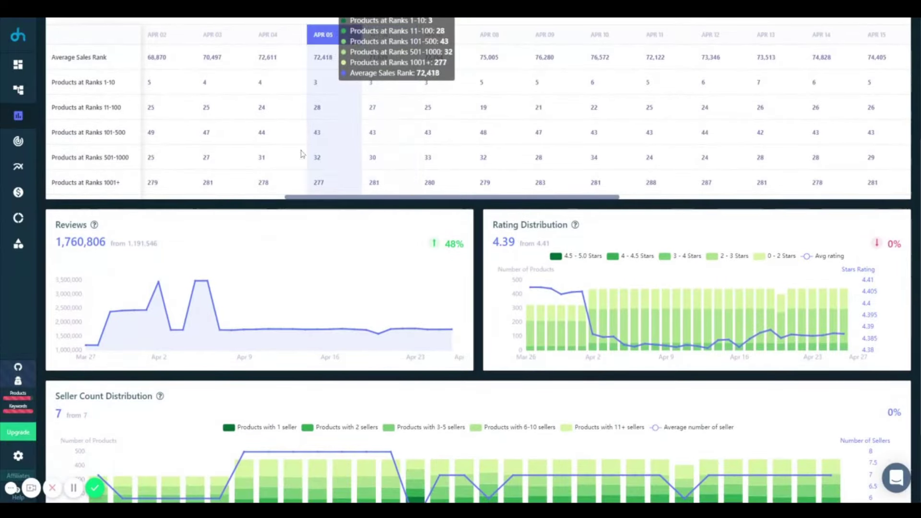
scroll(530, 275, down, 3)
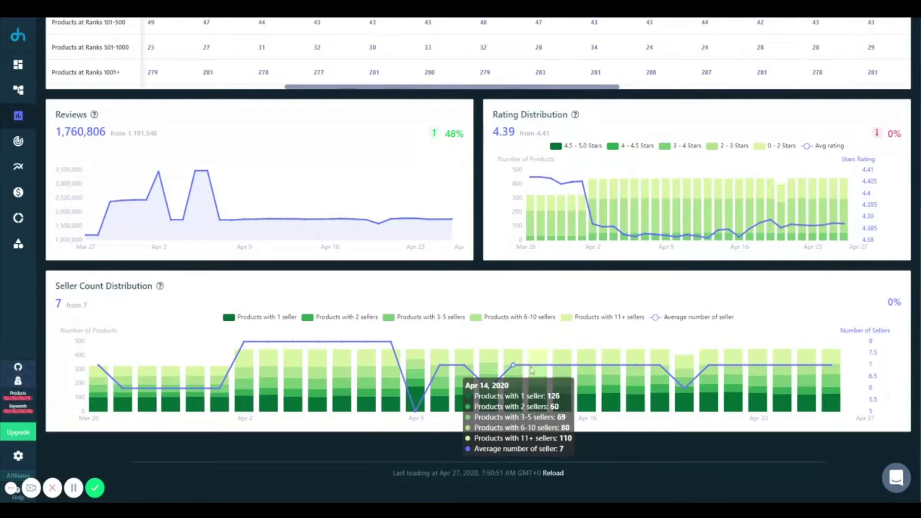
scroll(600, 370, up, 6)
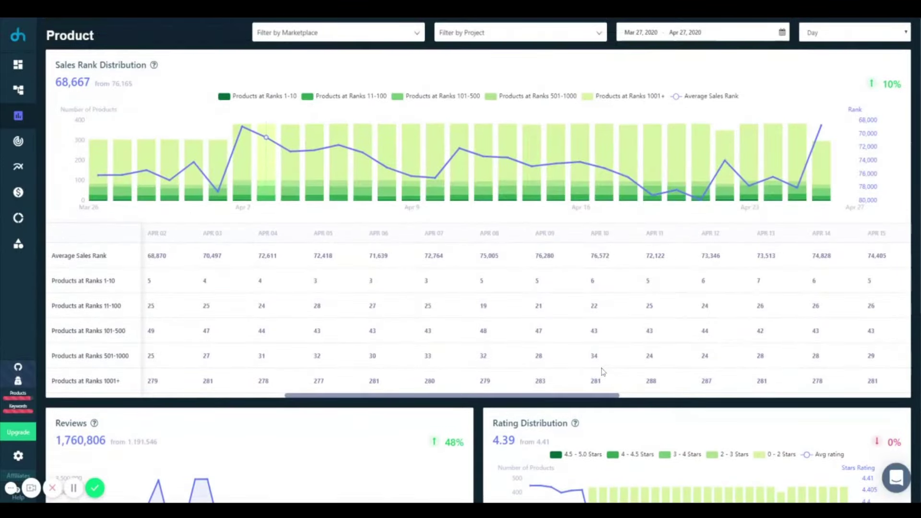
scroll(231, 240, left, 5)
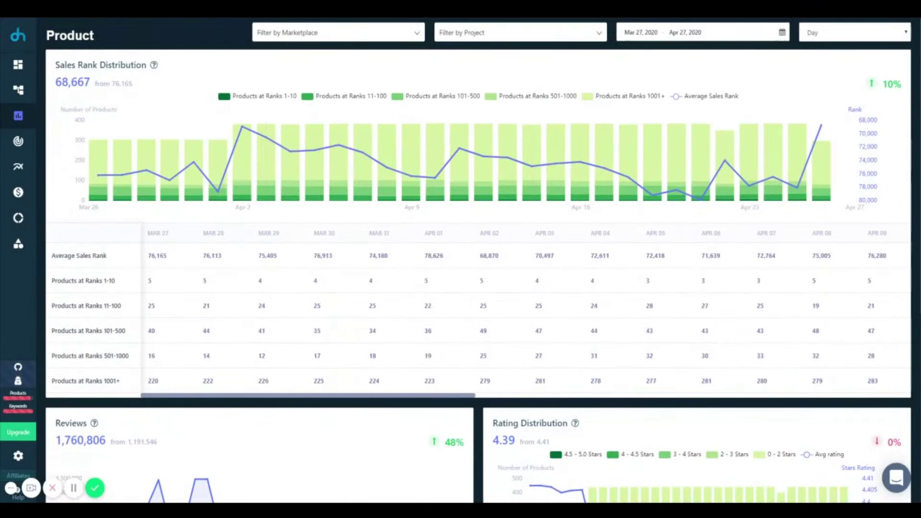
Step: From Home, view the SEO dashboard's keyword ranking distribution and the Listing Analysis quality scores
click(18, 35)
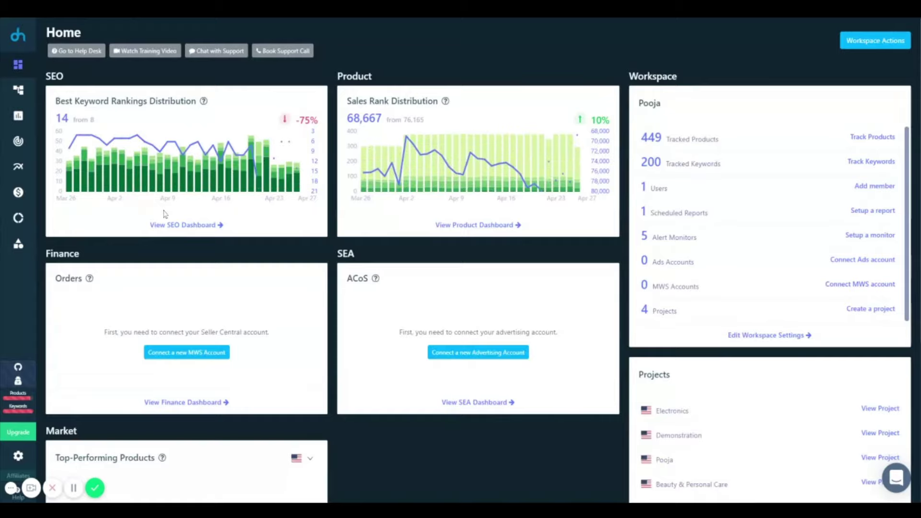
click(176, 227)
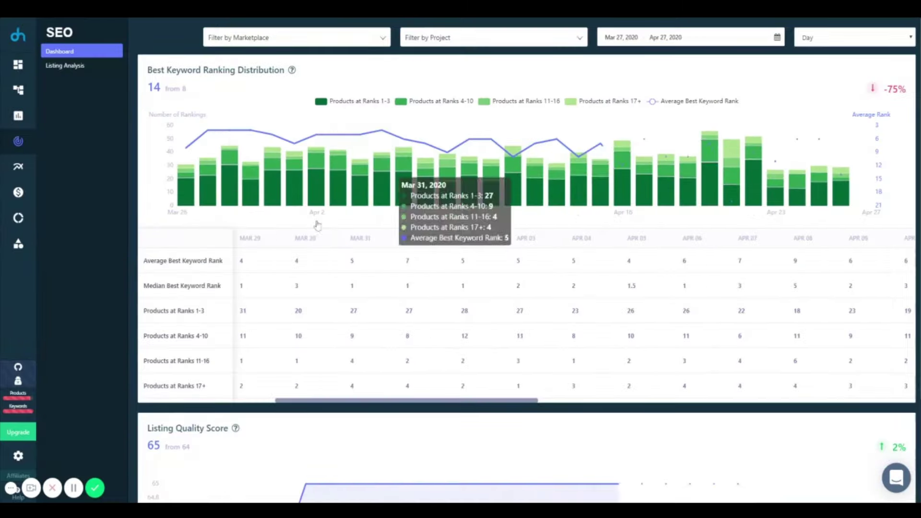
scroll(320, 229, down, 3)
scroll(321, 228, up, 3)
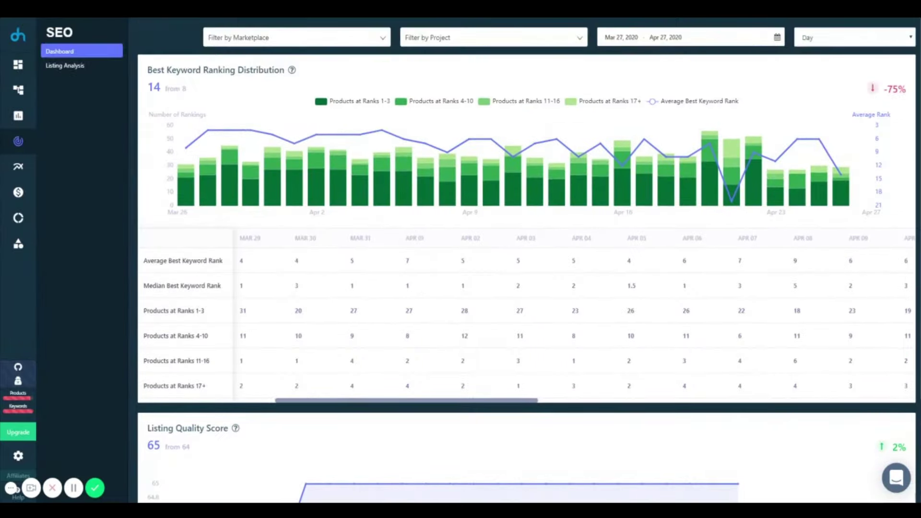
click(82, 70)
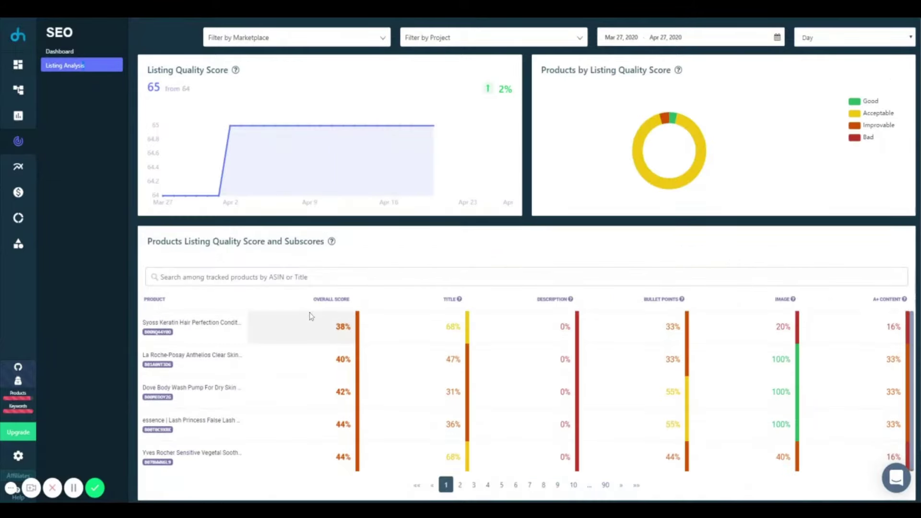
Step: Leave the SEO section for Home and view the Finance and SEA account connection cards
click(17, 26)
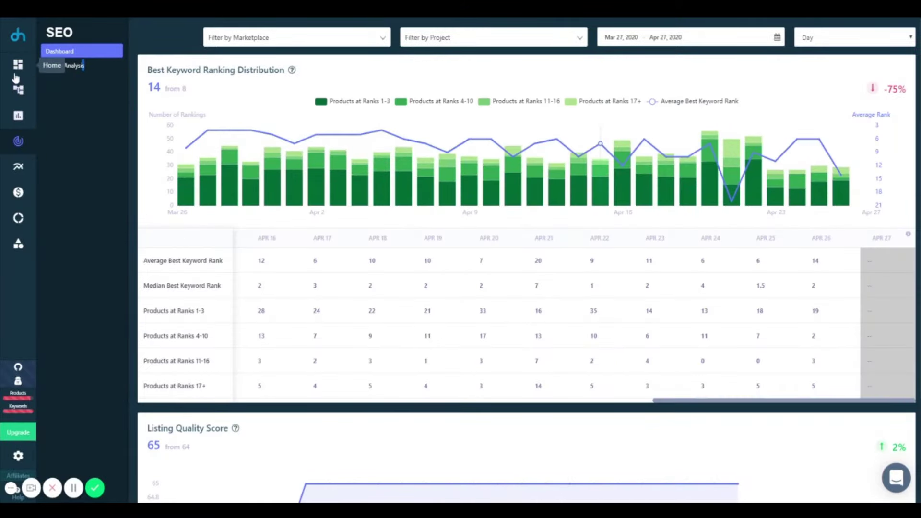
click(19, 68)
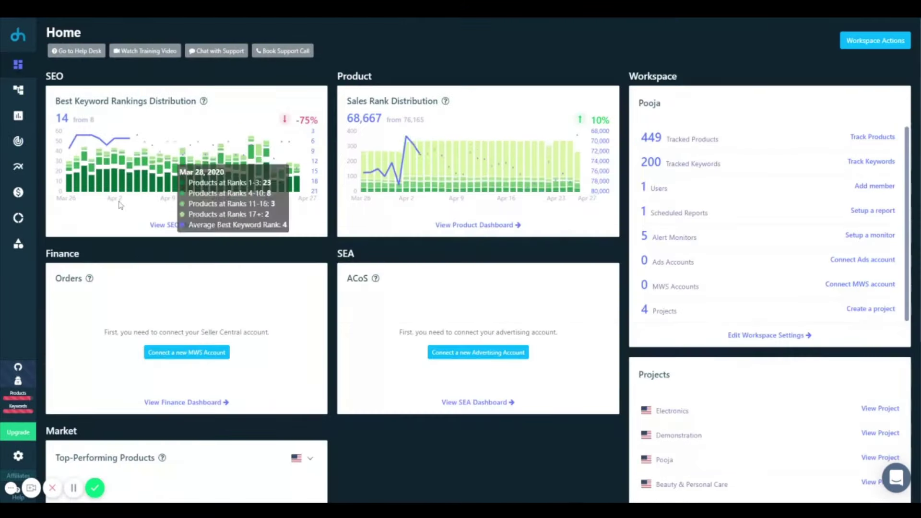
scroll(288, 288, down, 3)
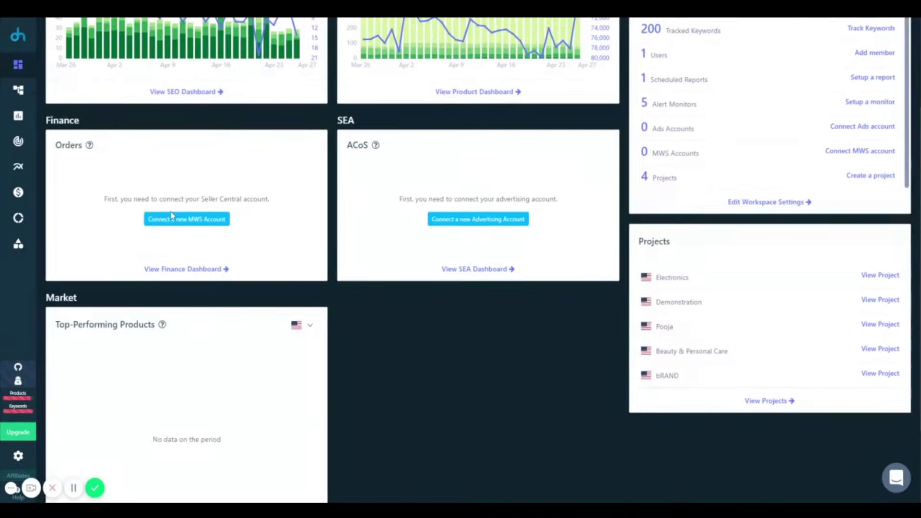
Step: Look over the Home dashboard's Finance, SEA and Market cards along with the Workspace and Projects lists
scroll(172, 215, down, 2)
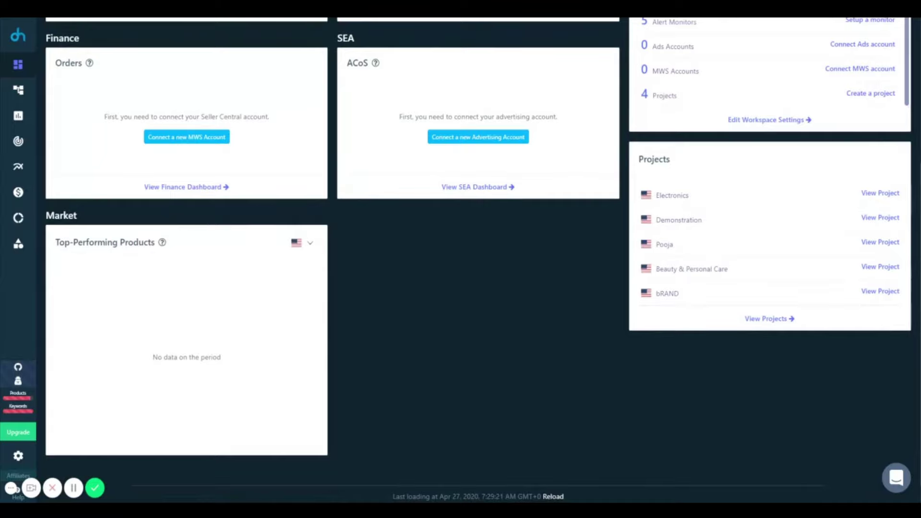
scroll(171, 215, up, 1)
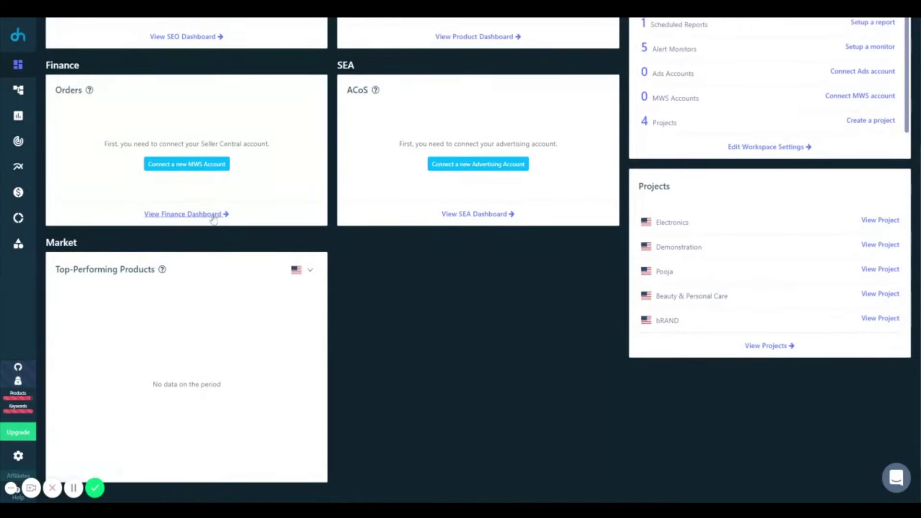
scroll(214, 219, up, 4)
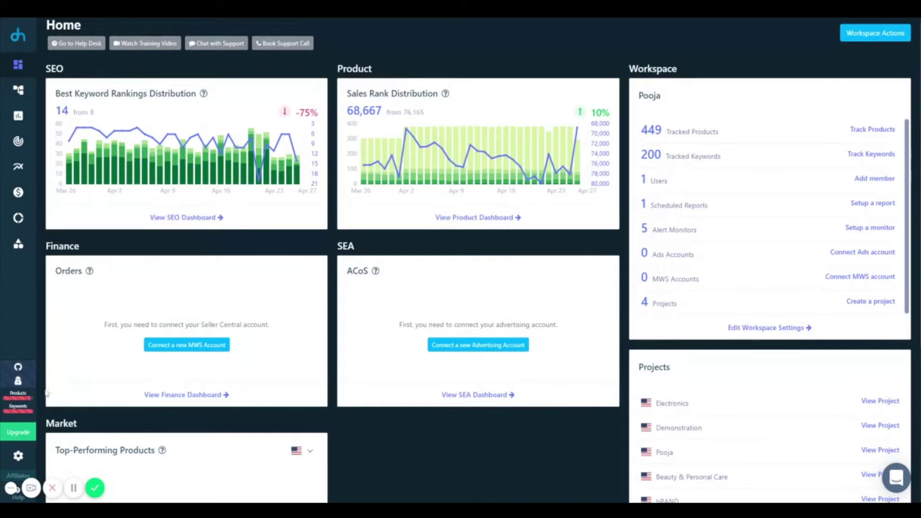
scroll(25, 259, down, 2)
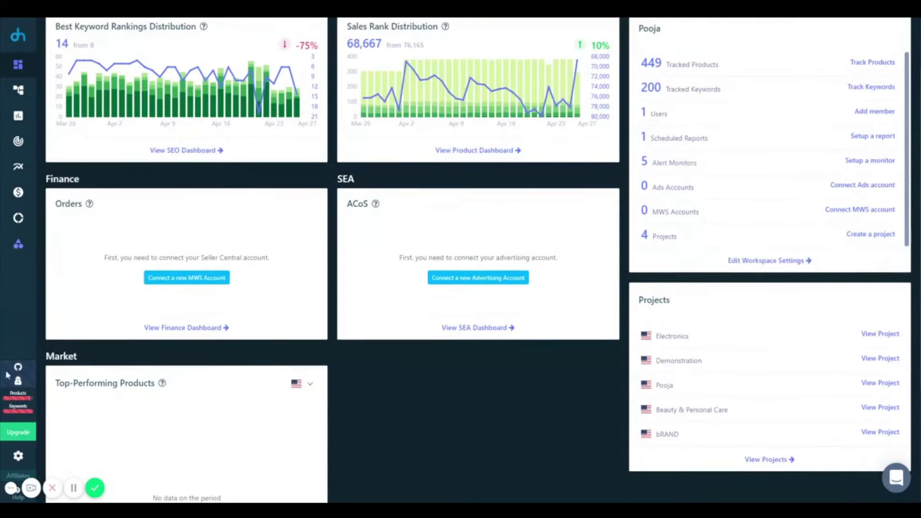
Step: Open the settings and review the account, workspace, members, and subscription and billing pages, including the plan quotas
click(18, 457)
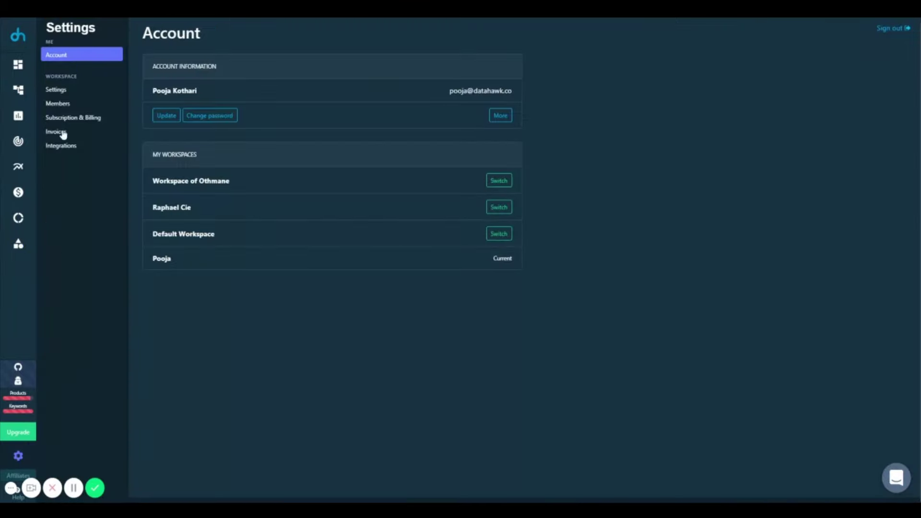
click(74, 91)
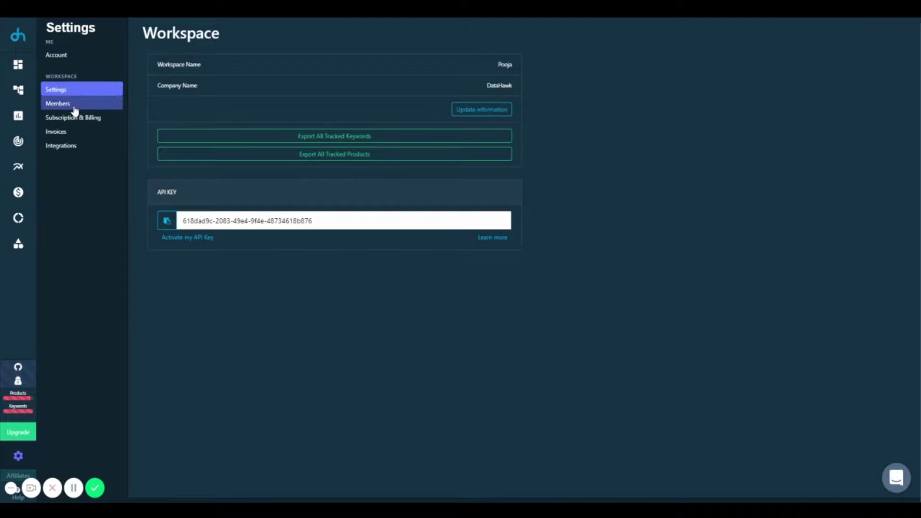
click(75, 108)
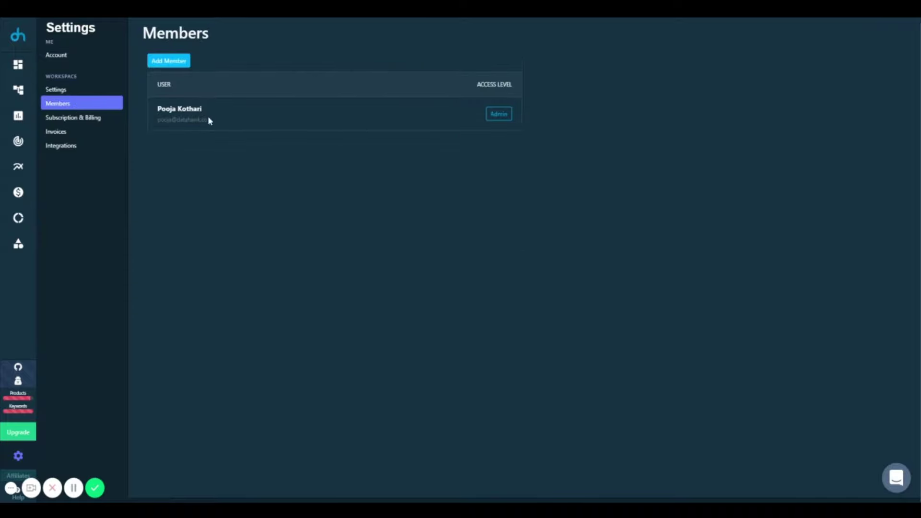
click(100, 120)
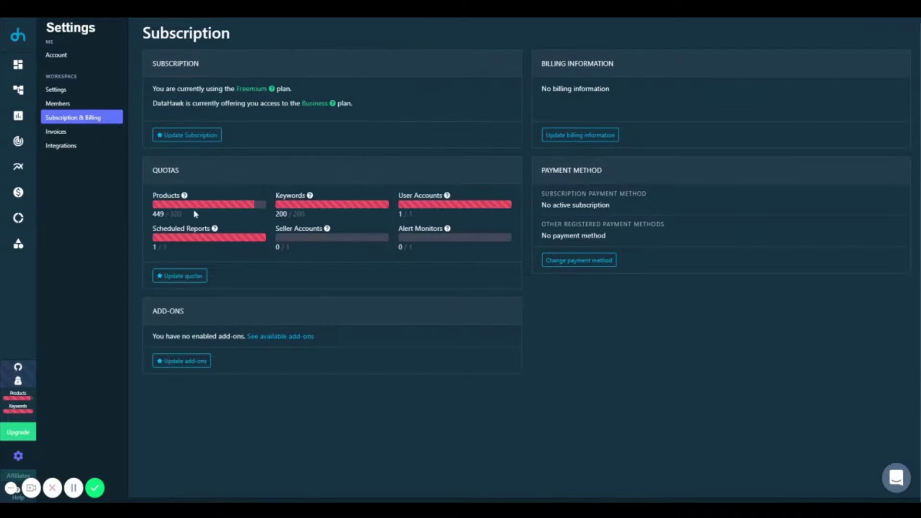
Step: View the invoices and the Seller Central (MWS) integrations in the settings, and return to the Home dashboard
click(98, 133)
click(96, 151)
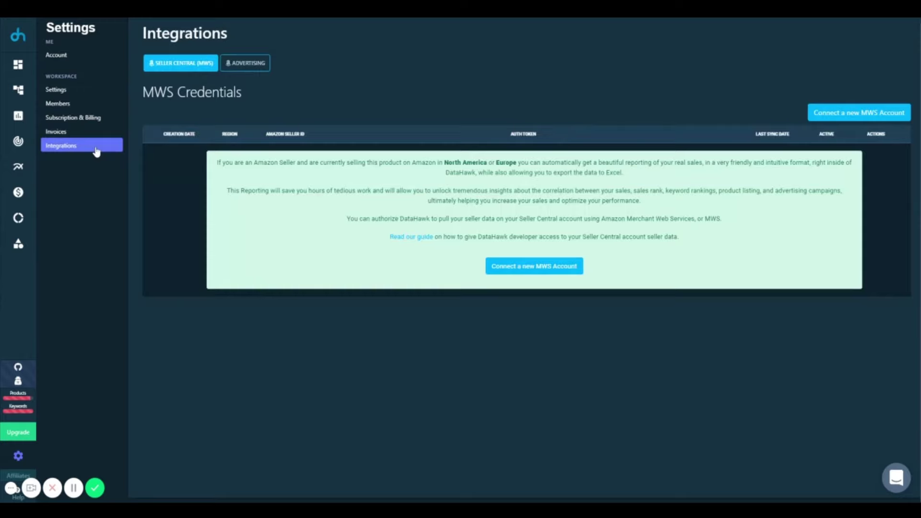
click(22, 64)
scroll(289, 188, up, 2)
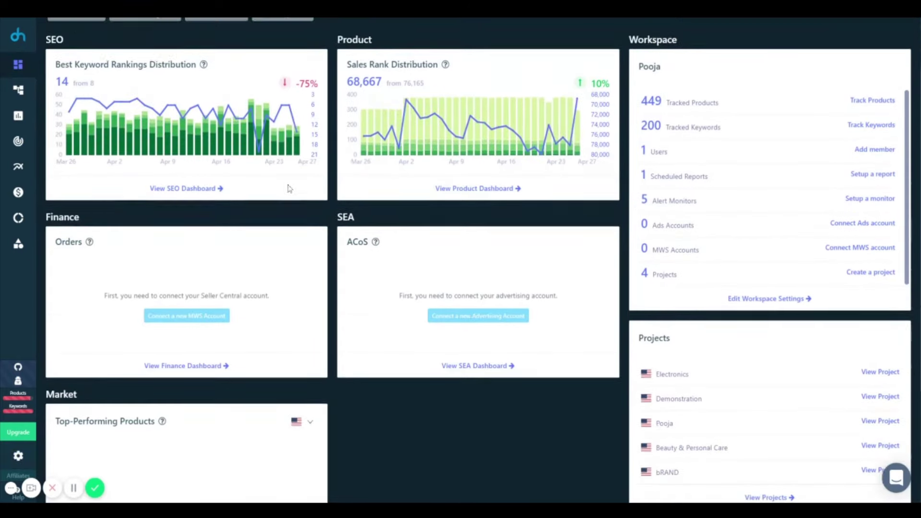